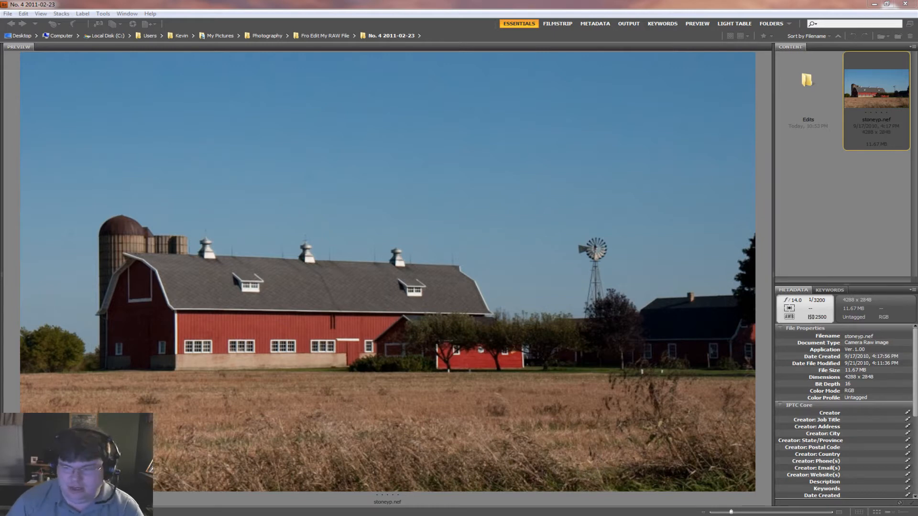
- Review the file properties, IPTC and camera EXIF metadata of stoneyp.nef
{"action": "left_click_drag", "start_coordinate": [914, 353], "coordinate": [911, 459]}
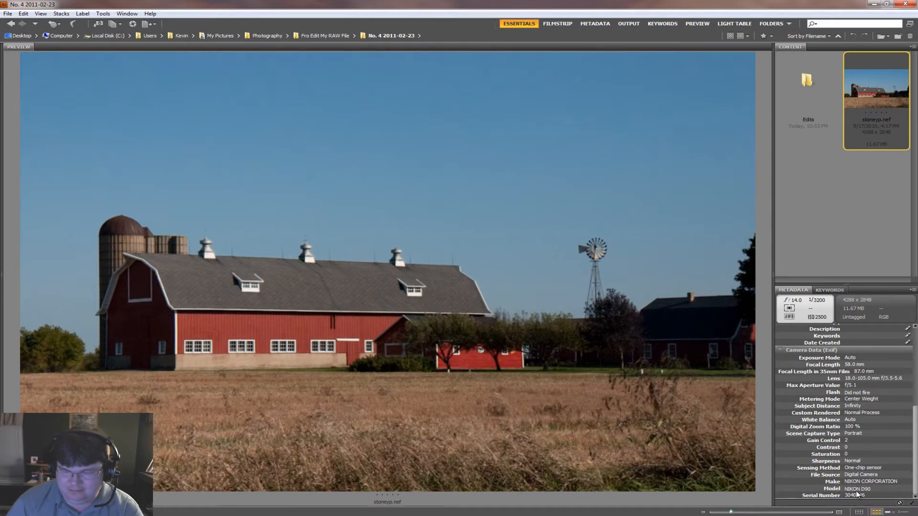
{"action": "left_click_drag", "start_coordinate": [914, 476], "coordinate": [914, 437]}
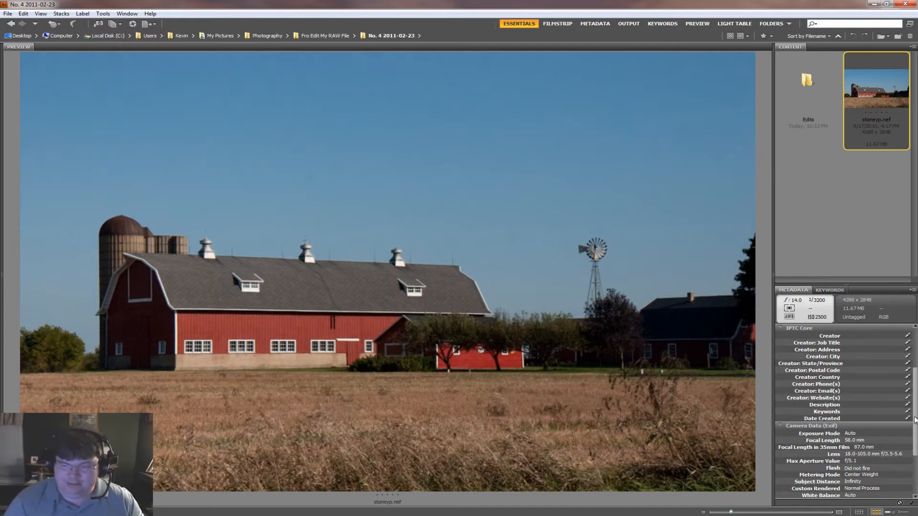
{"action": "left_click_drag", "start_coordinate": [915, 423], "coordinate": [914, 347]}
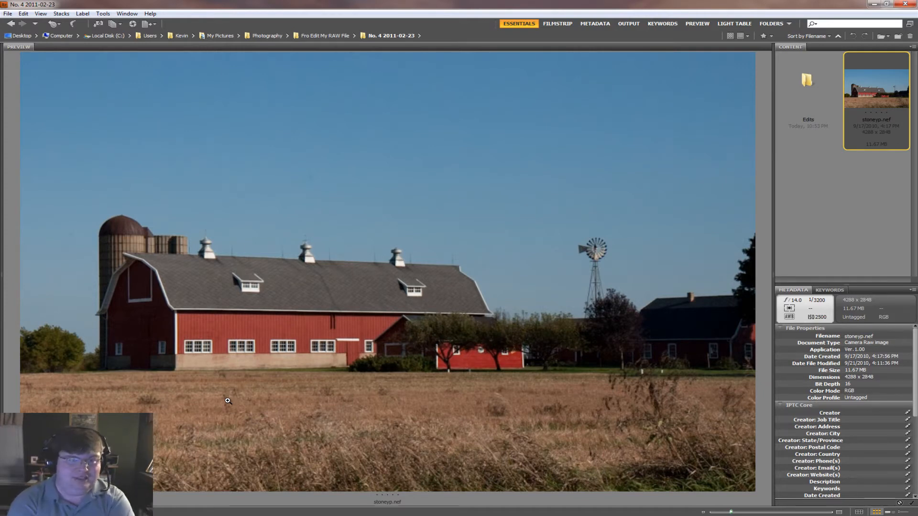
- Inspect the sky above the barn at 100% in the preview with the loupe
{"action": "left_click", "coordinate": [303, 200]}
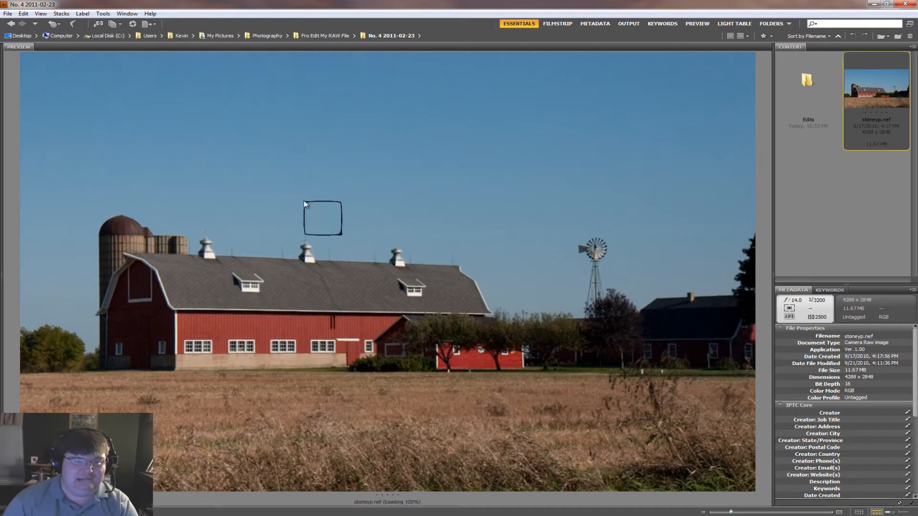
{"action": "left_click_drag", "start_coordinate": [369, 266], "coordinate": [267, 139]}
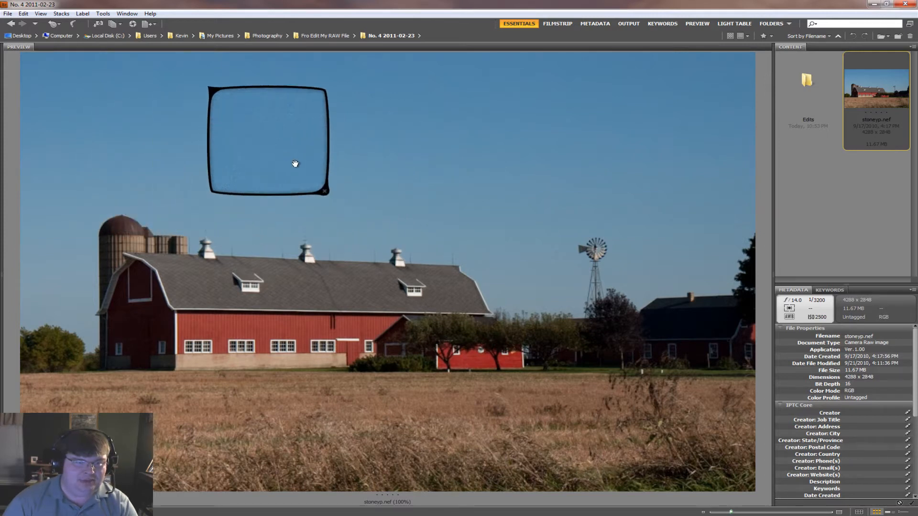
{"action": "left_click", "coordinate": [323, 193]}
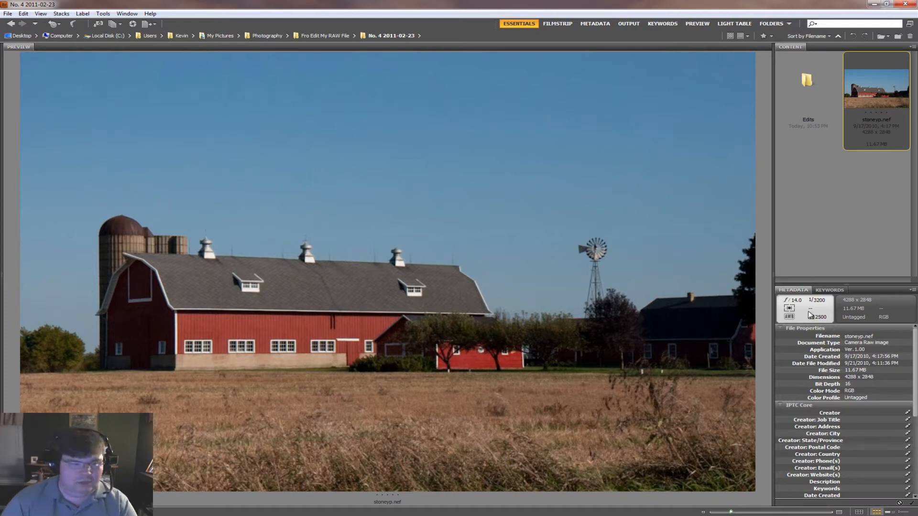
- Duplicate stoneyp.nef and open the copy in Camera Raw
{"action": "right_click", "coordinate": [878, 94]}
{"action": "left_click", "coordinate": [844, 170]}
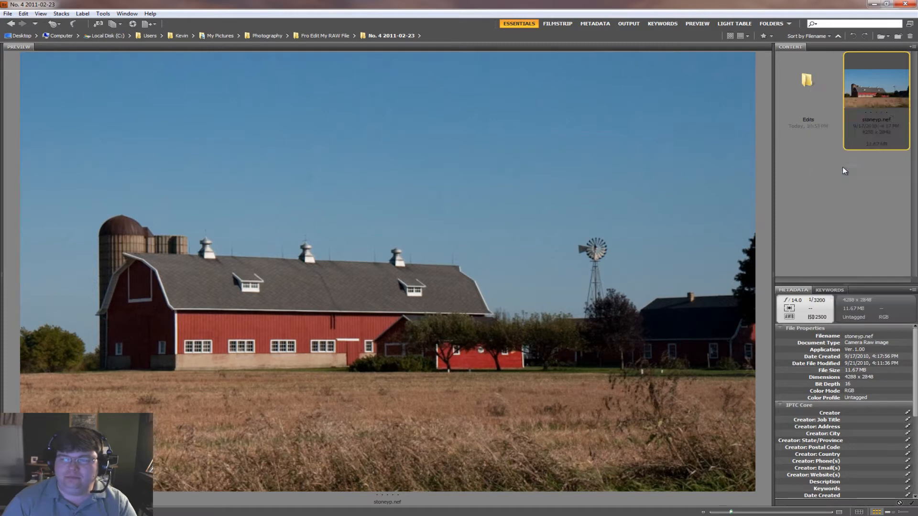
{"action": "right_click", "coordinate": [873, 91]}
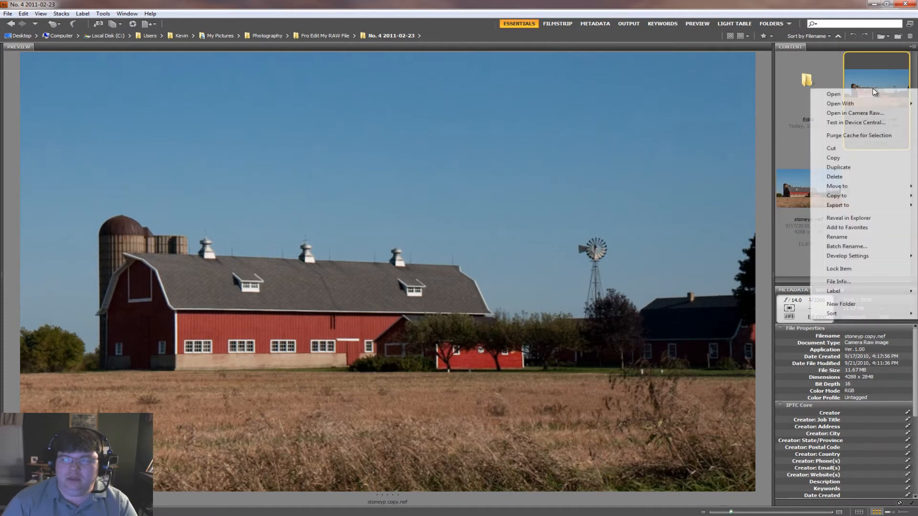
{"action": "mouse_move", "coordinate": [838, 105]}
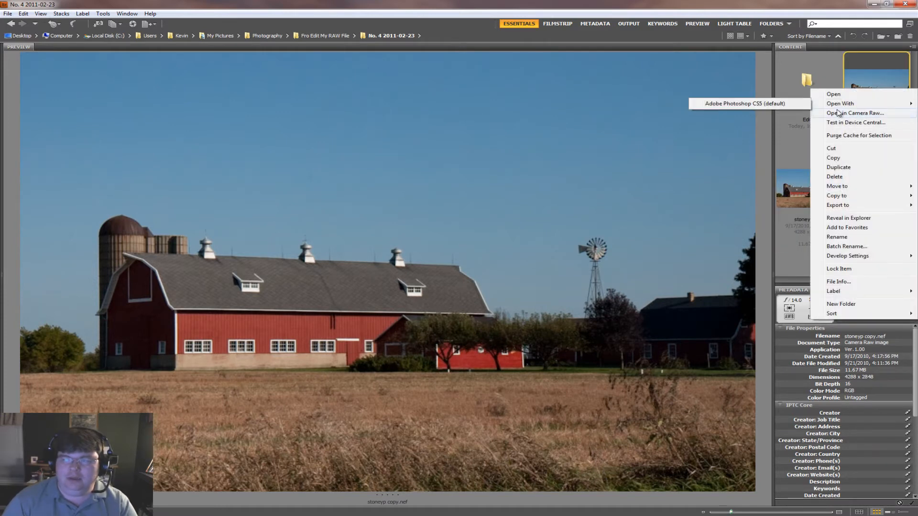
{"action": "left_click", "coordinate": [775, 105]}
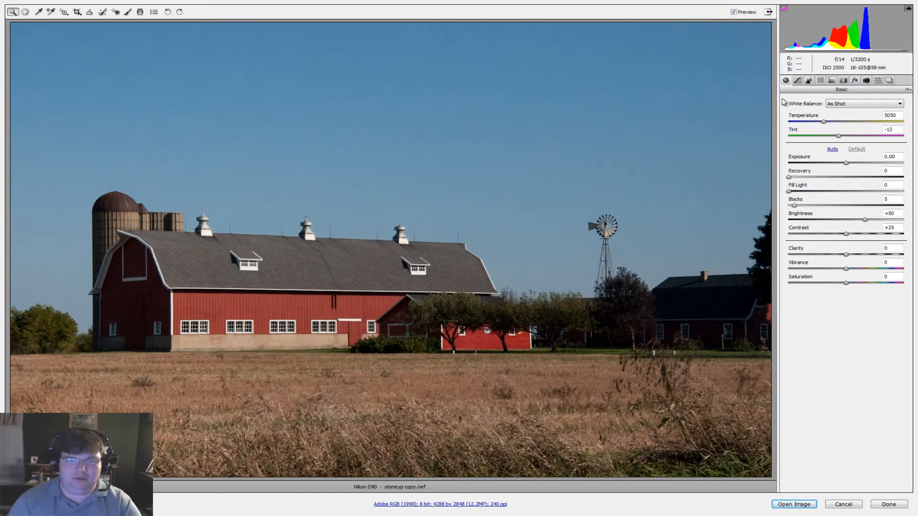
- Examine the noise in the sky above the barn roof at closer magnifications and return to the full photo
{"action": "left_click", "coordinate": [435, 216]}
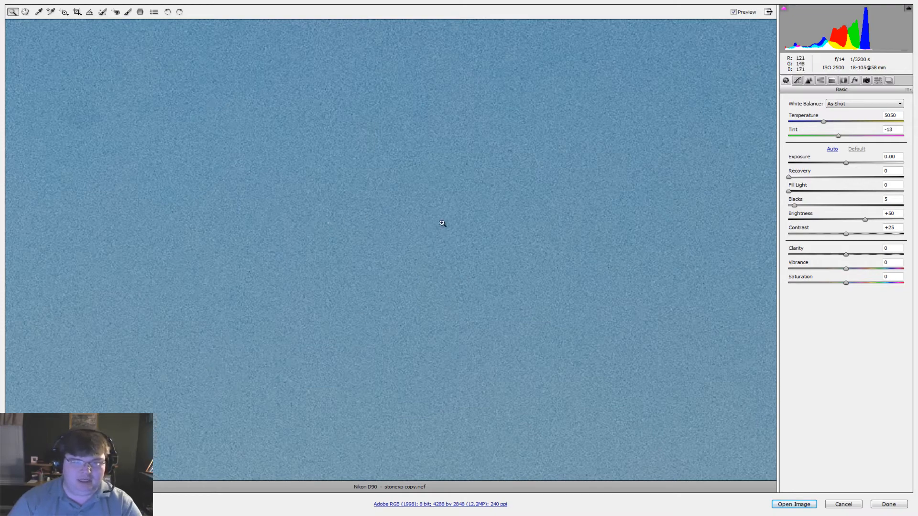
{"action": "left_click", "coordinate": [53, 487]}
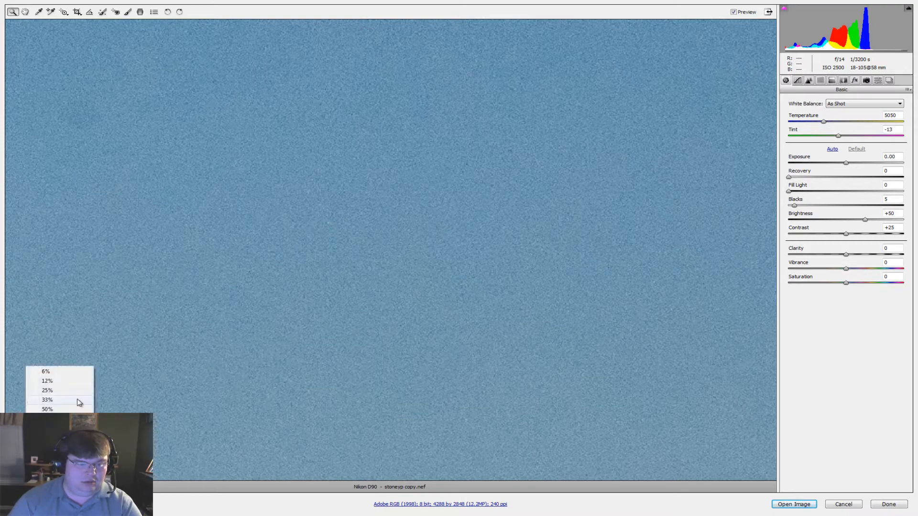
{"action": "left_click", "coordinate": [53, 428]}
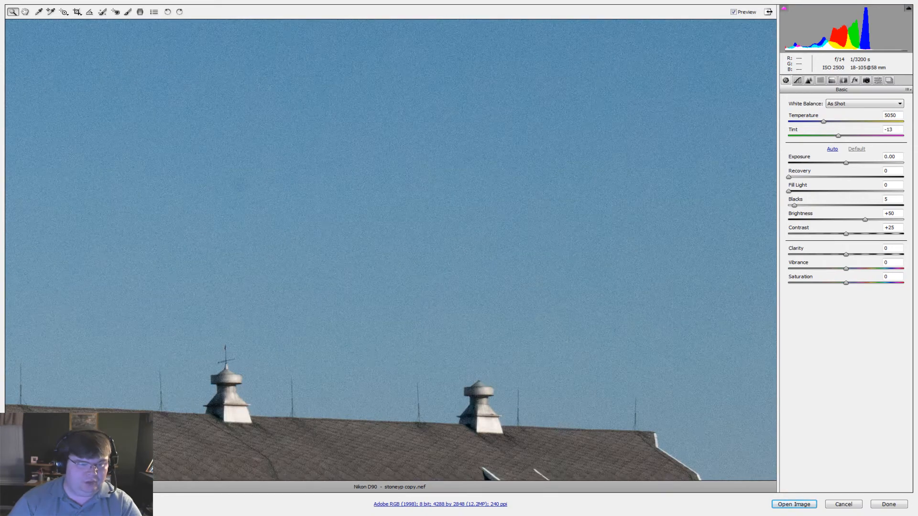
{"action": "left_click", "coordinate": [47, 487]}
{"action": "left_click", "coordinate": [53, 475]}
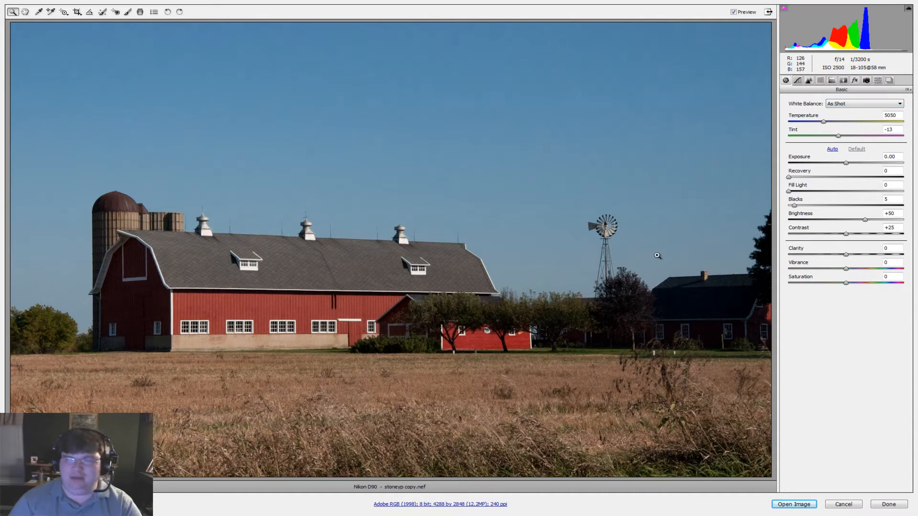
- Try sampling the white balance from the barn's beige foundation wall
{"action": "left_click", "coordinate": [38, 11]}
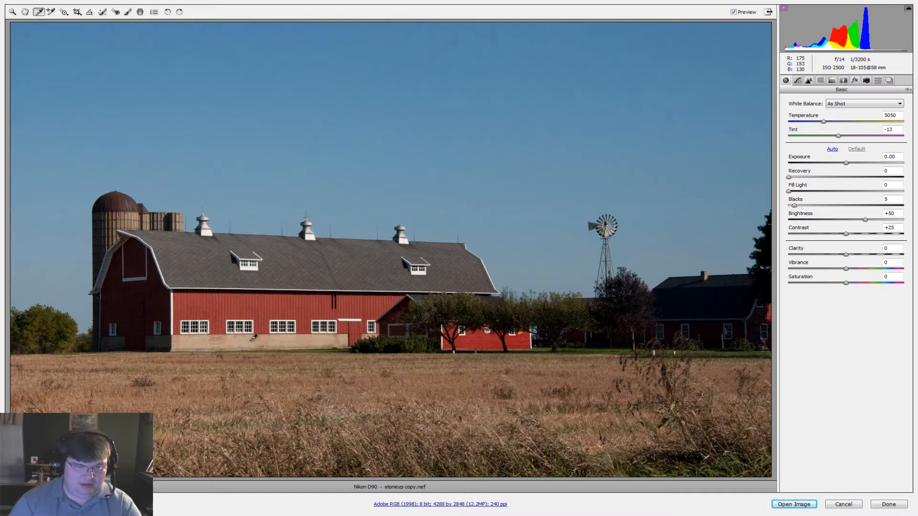
{"action": "left_click", "coordinate": [253, 338]}
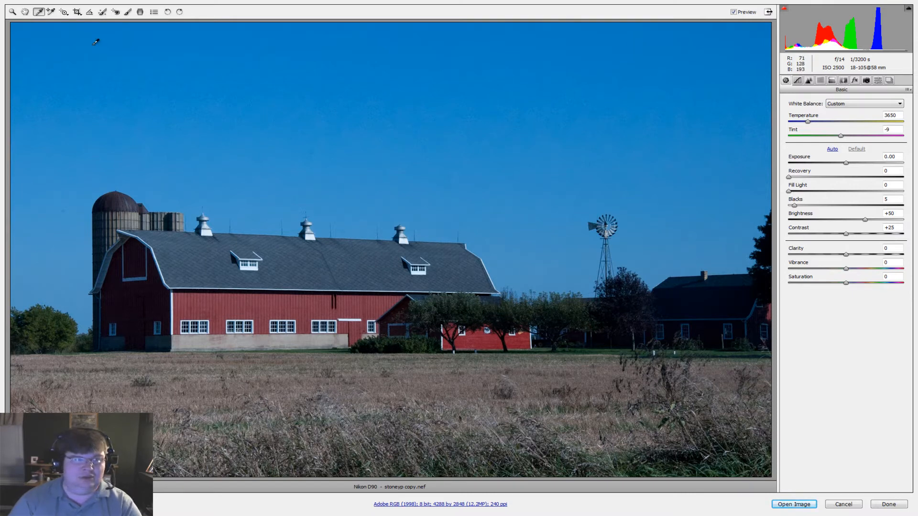
{"action": "left_click", "coordinate": [13, 11]}
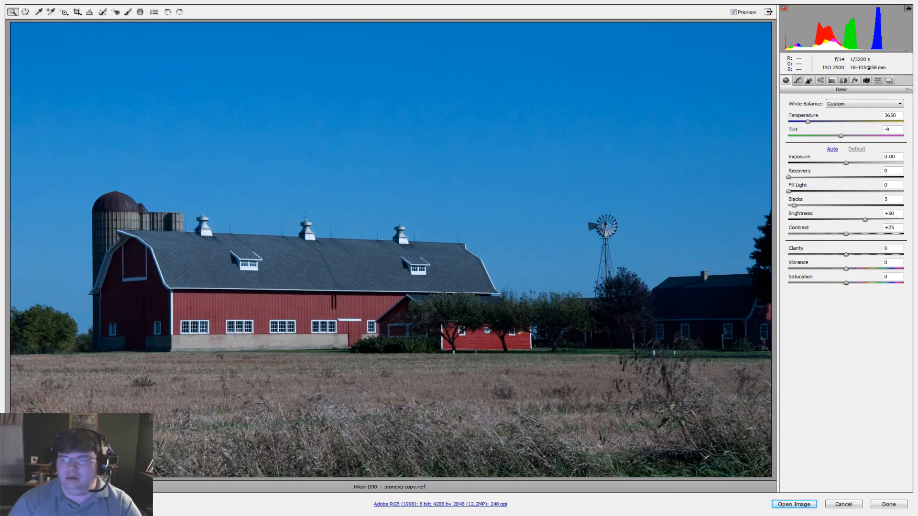
- Try sampling the white balance from the white trim above the barn door and check the whole photo
{"action": "left_click", "coordinate": [38, 12]}
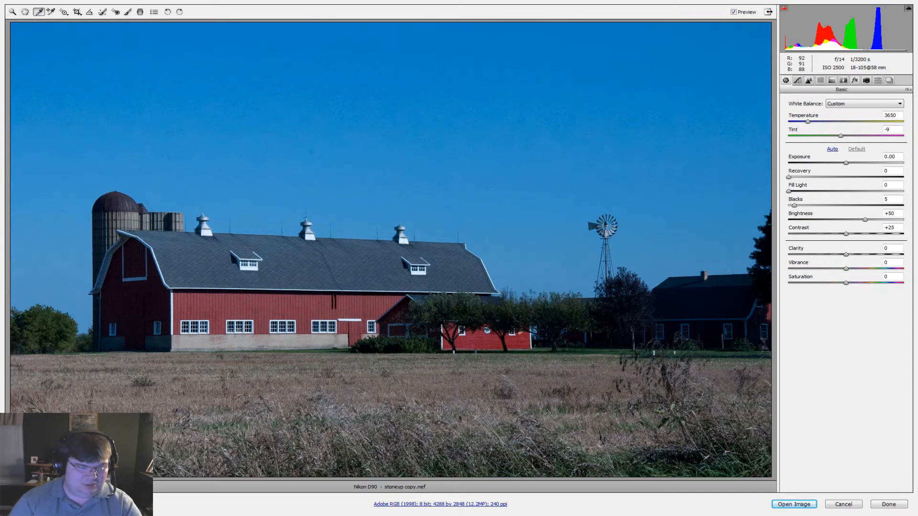
{"action": "left_click", "coordinate": [50, 486]}
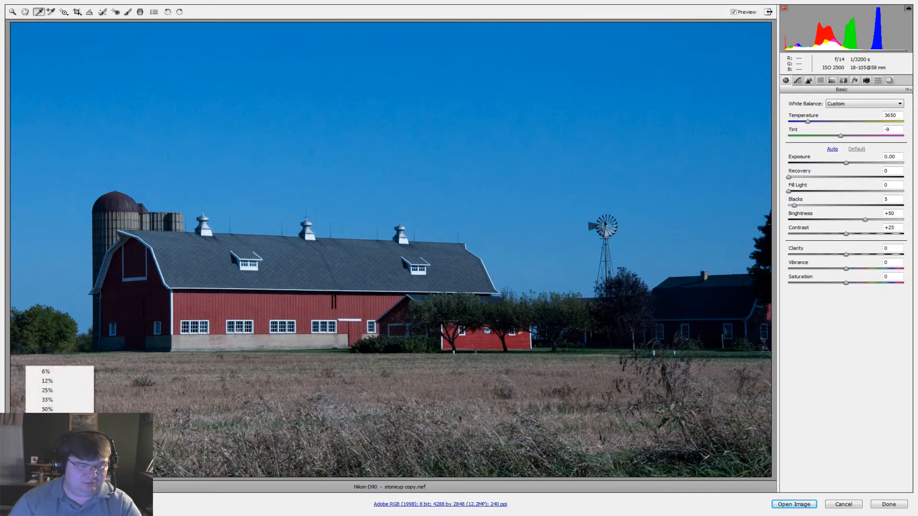
{"action": "left_click", "coordinate": [46, 429]}
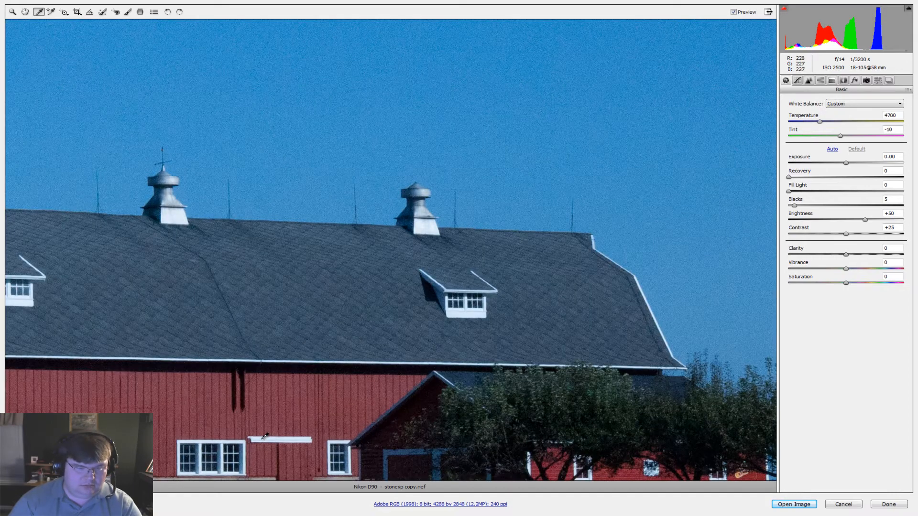
{"action": "left_click", "coordinate": [289, 438]}
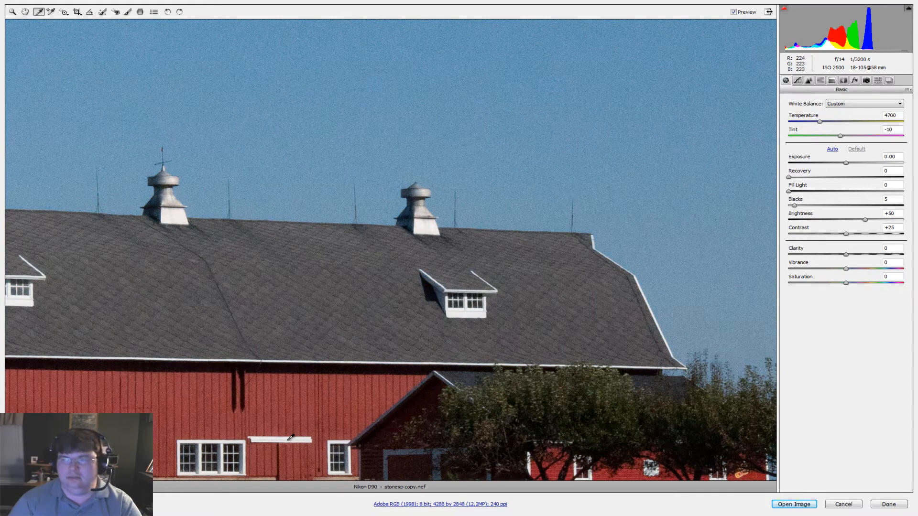
{"action": "left_click", "coordinate": [13, 11]}
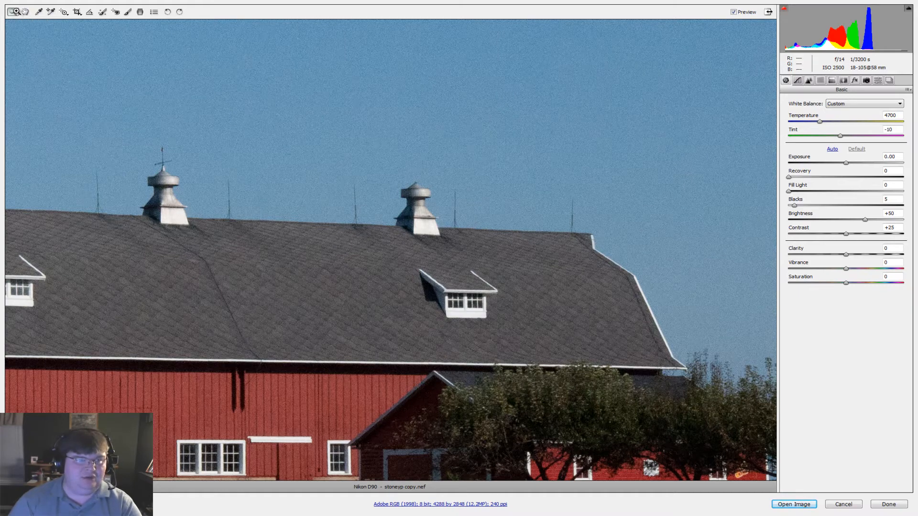
{"action": "left_click", "coordinate": [43, 487]}
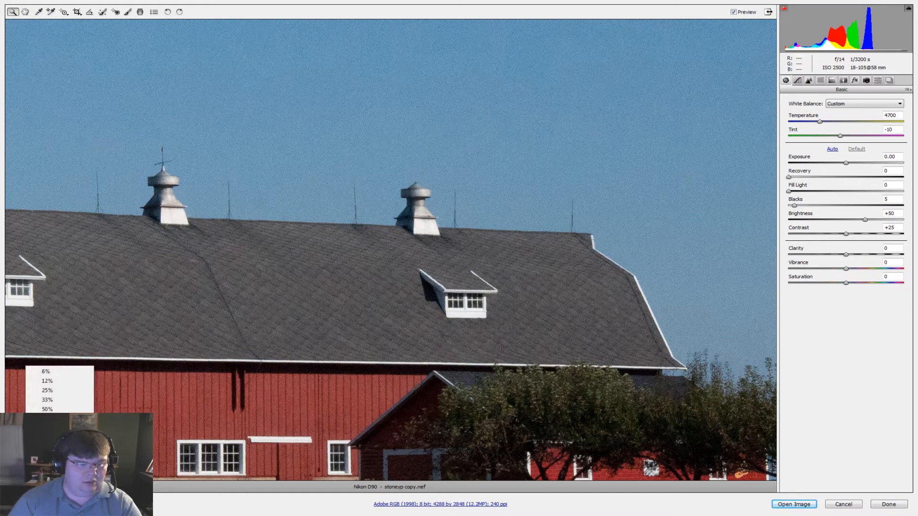
{"action": "left_click", "coordinate": [54, 471]}
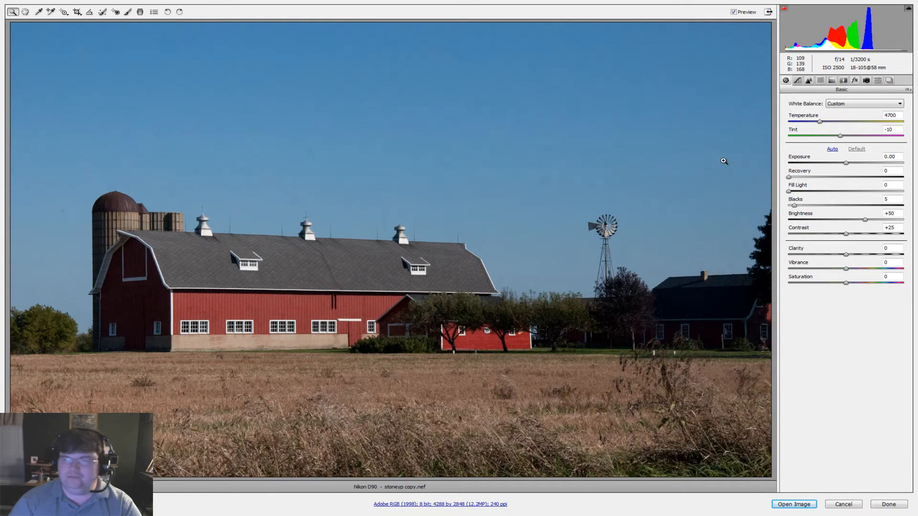
- Set the white balance to Daylight and raise Contrast to +73
{"action": "left_click", "coordinate": [870, 104]}
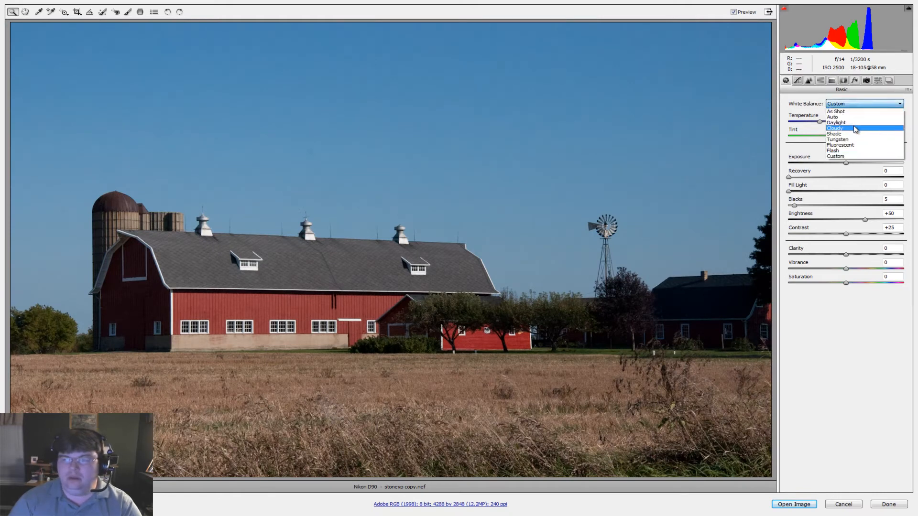
{"action": "left_click", "coordinate": [854, 123]}
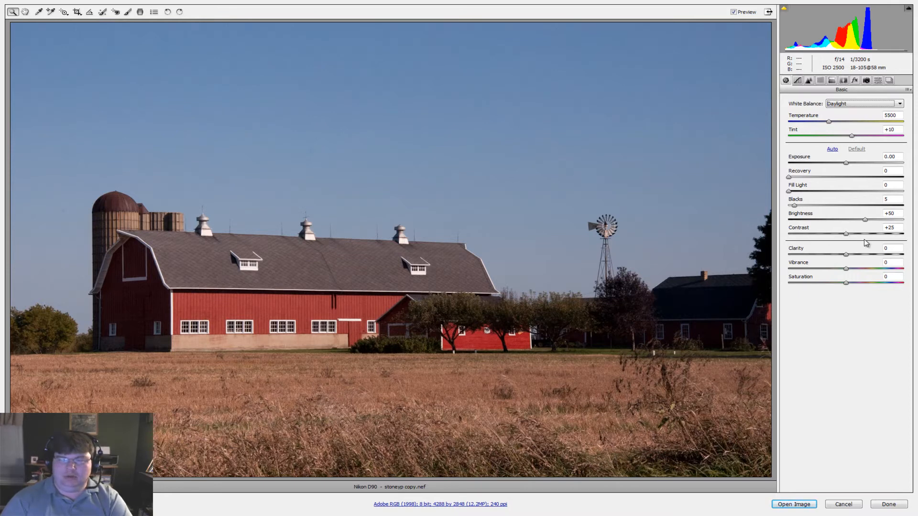
{"action": "left_click_drag", "start_coordinate": [846, 235], "coordinate": [878, 234]}
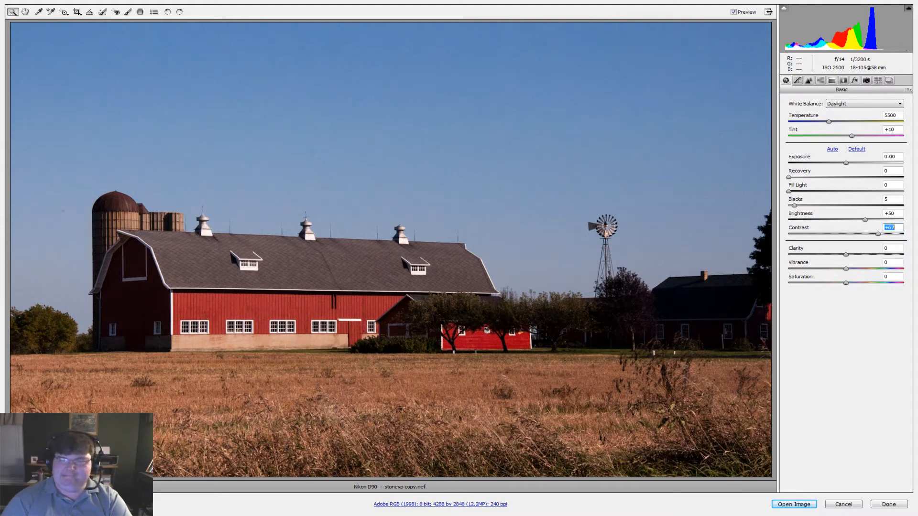
{"action": "left_click_drag", "start_coordinate": [874, 236], "coordinate": [885, 236]}
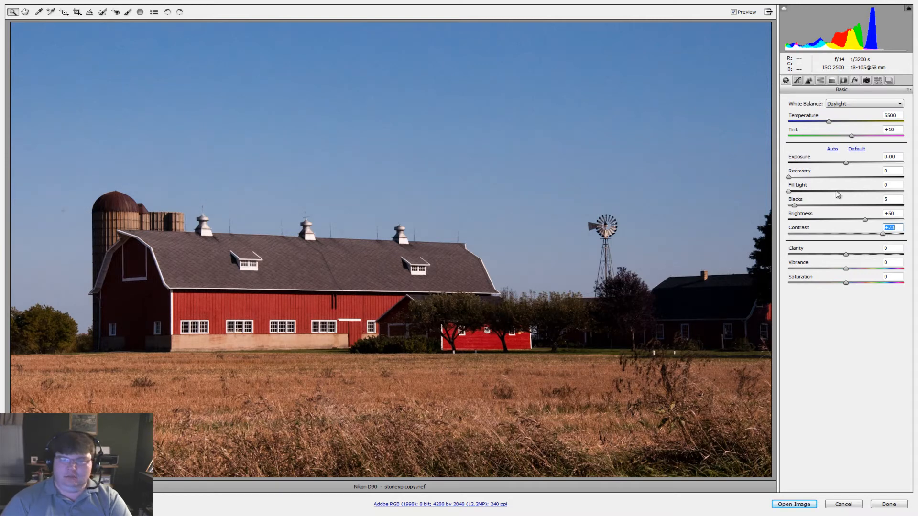
- Try Blacks at 0, restore its default, and set Clarity to +32
{"action": "left_click_drag", "start_coordinate": [796, 207], "coordinate": [775, 206]}
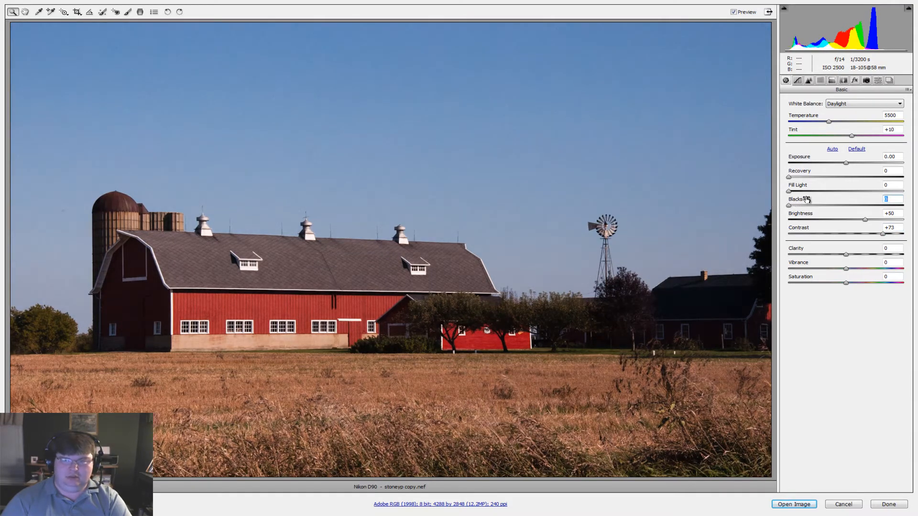
{"action": "double_click", "coordinate": [855, 204]}
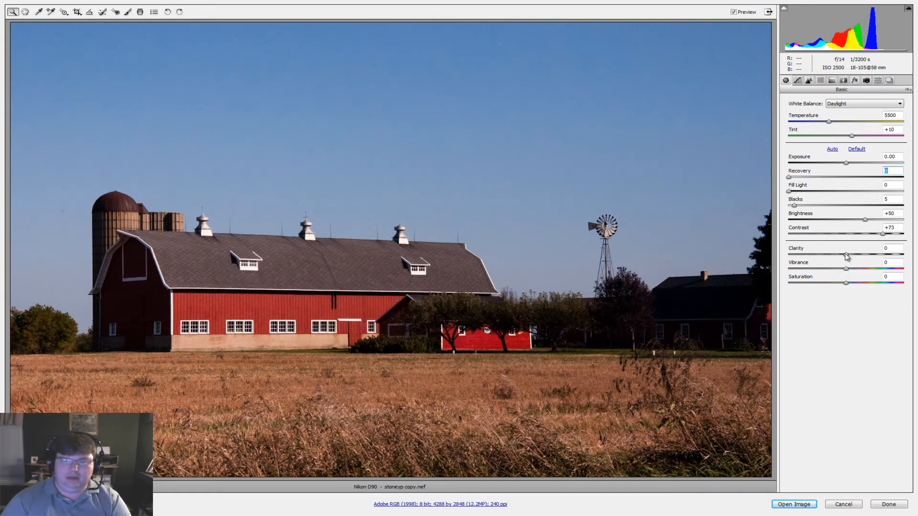
{"action": "left_click_drag", "start_coordinate": [846, 257], "coordinate": [867, 257]}
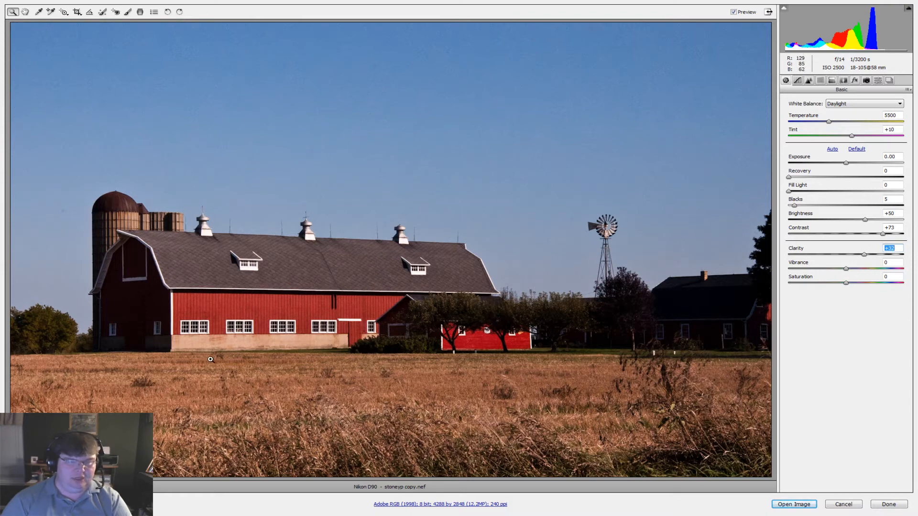
- Apply the General Sharpening and Lens Corrections presets with the barn's shaded gable end in close view
{"action": "left_click_drag", "start_coordinate": [41, 260], "coordinate": [199, 333]}
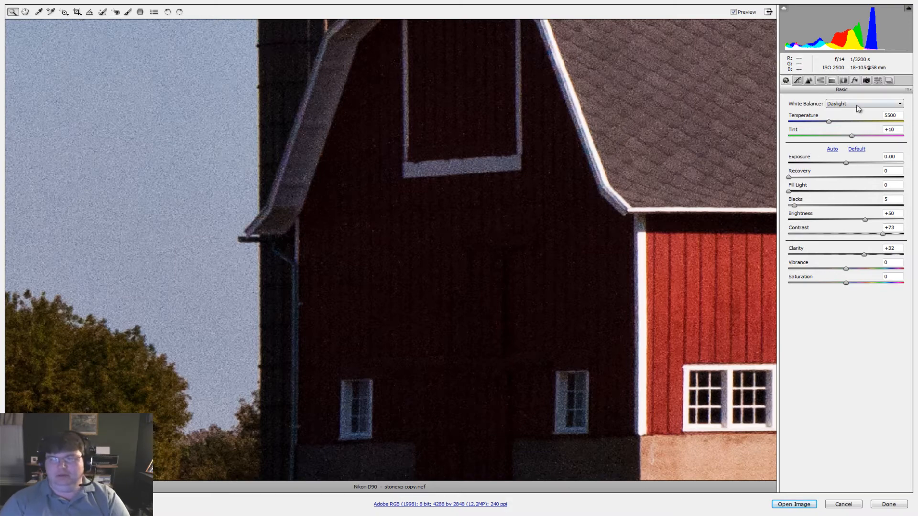
{"action": "left_click", "coordinate": [867, 80]}
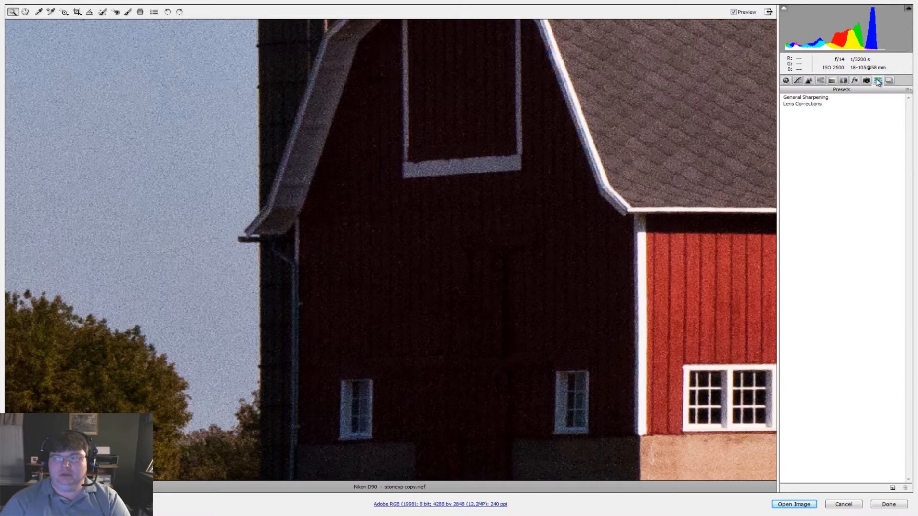
{"action": "left_click", "coordinate": [818, 98]}
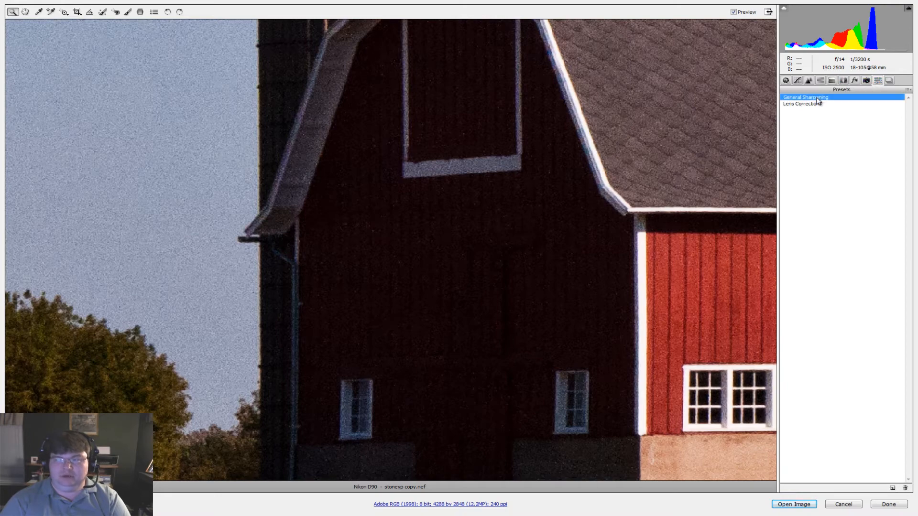
{"action": "left_click", "coordinate": [792, 105]}
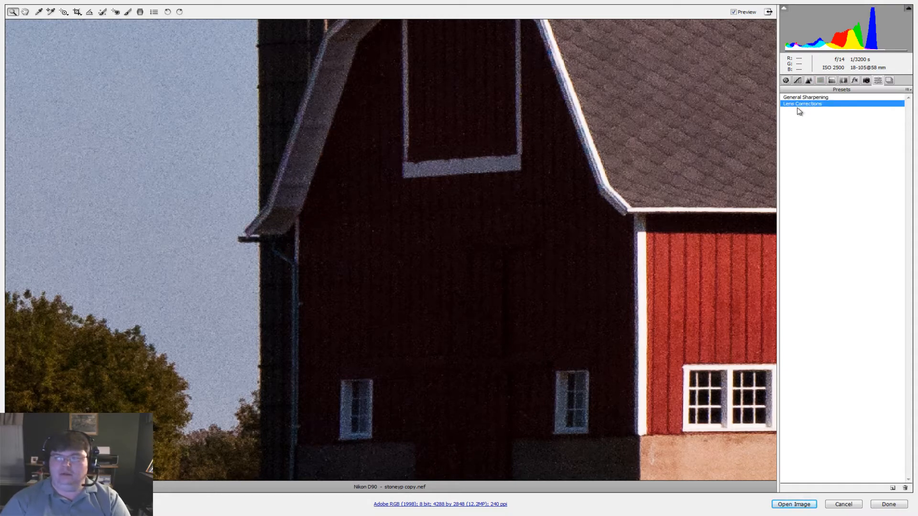
- Set noise reduction Luminance to 25 and Luminance Contrast to 8, judging the result on the tree edge against the sky
{"action": "left_click", "coordinate": [809, 82]}
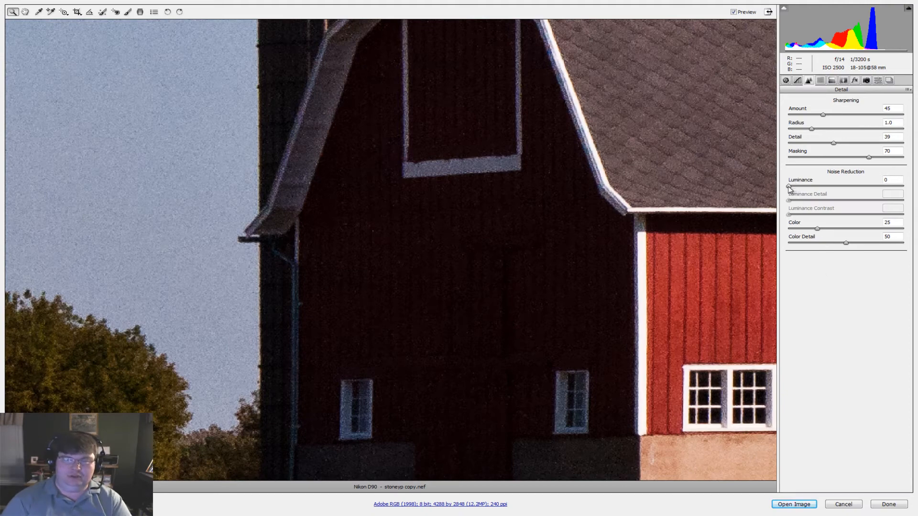
{"action": "left_click_drag", "start_coordinate": [790, 188], "coordinate": [820, 187]}
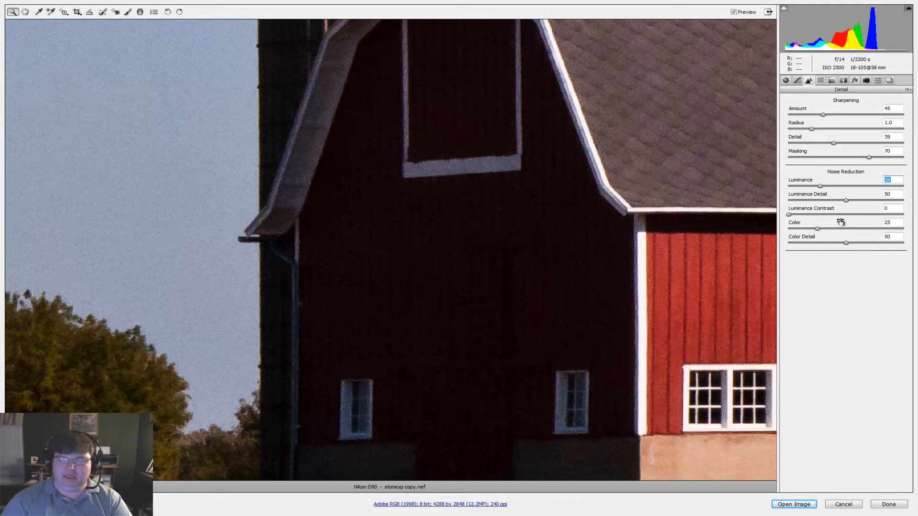
{"action": "left_click_drag", "start_coordinate": [823, 187], "coordinate": [827, 186]}
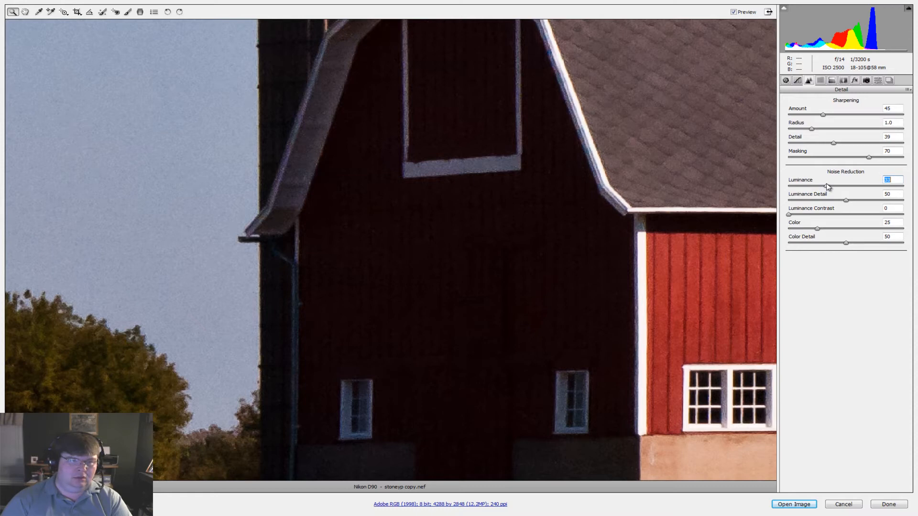
{"action": "left_click_drag", "start_coordinate": [827, 187], "coordinate": [825, 184]}
{"action": "left_click_drag", "start_coordinate": [41, 297], "coordinate": [189, 381]}
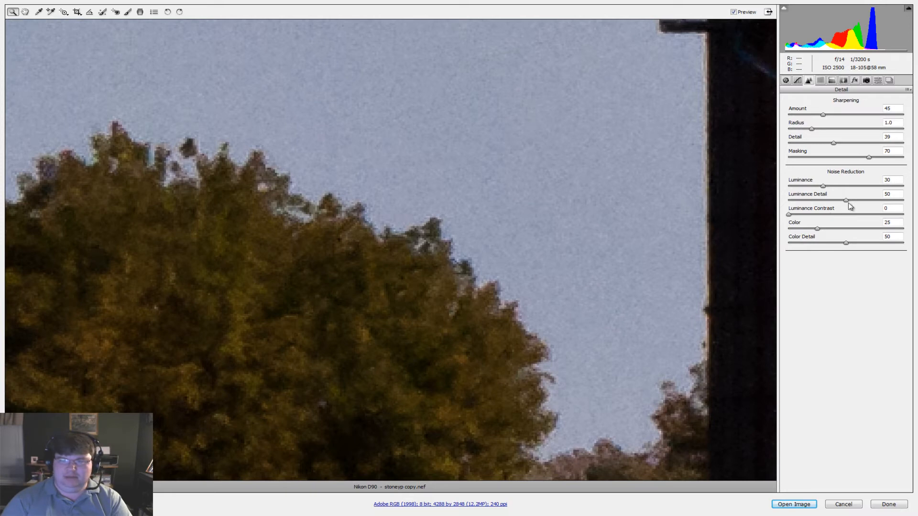
{"action": "mouse_move", "coordinate": [823, 186]}
{"action": "left_mouse_down"}
{"action": "mouse_move", "coordinate": [811, 186]}
{"action": "mouse_move", "coordinate": [819, 187]}
{"action": "left_mouse_up"}
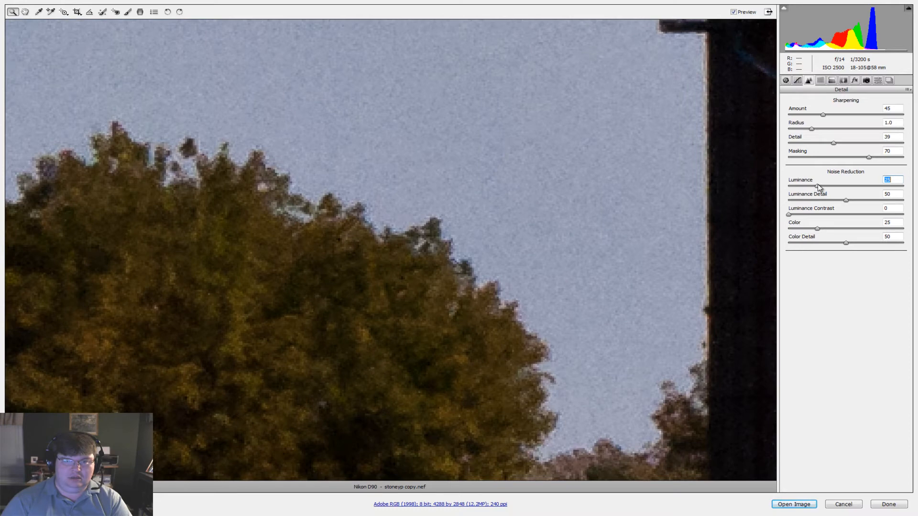
{"action": "left_click", "coordinate": [794, 215]}
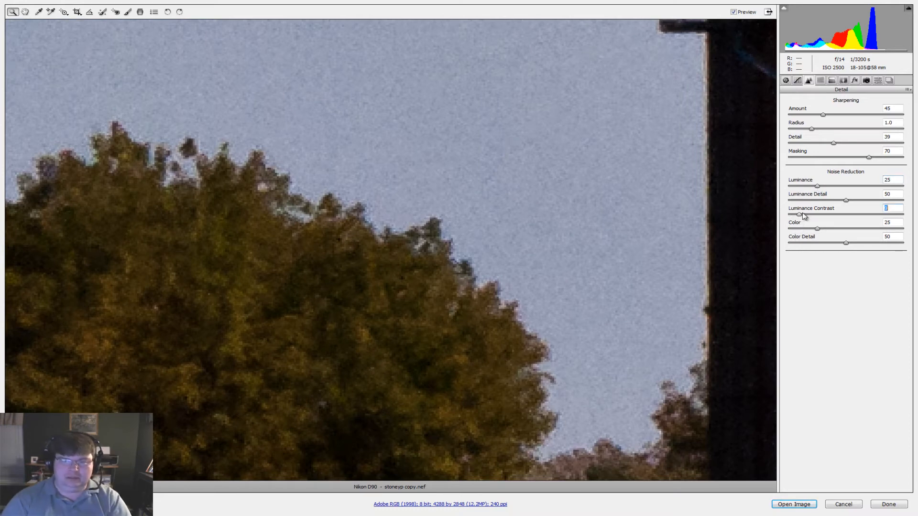
{"action": "left_click_drag", "start_coordinate": [794, 216], "coordinate": [812, 216]}
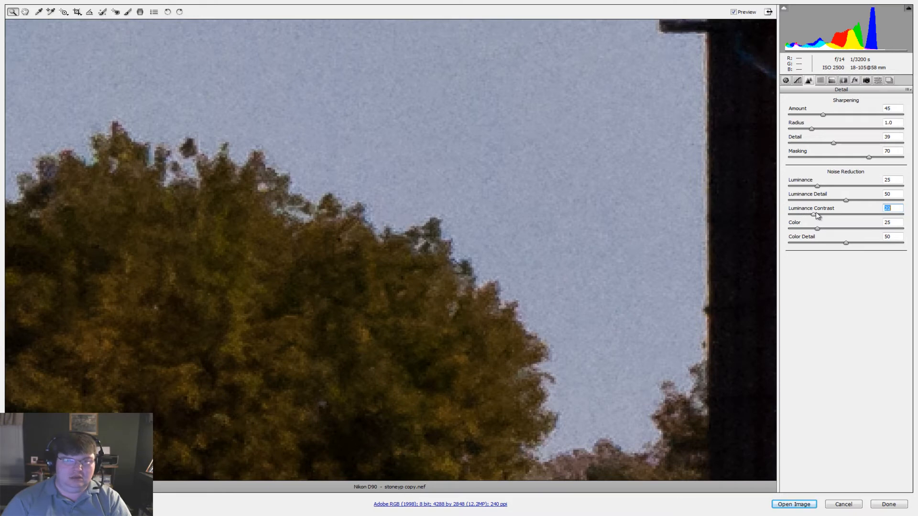
{"action": "left_click_drag", "start_coordinate": [815, 213], "coordinate": [800, 214]}
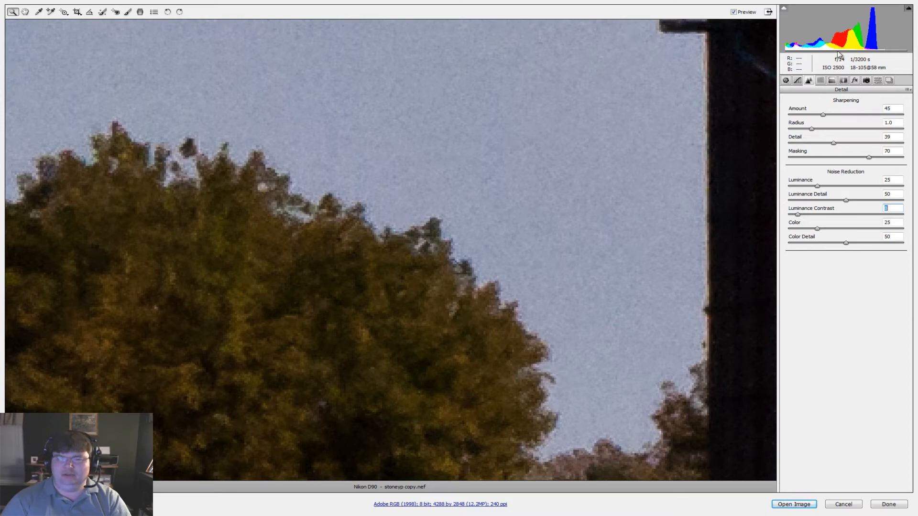
- Try defringing with Highlight Edges, restore Defringe to Off, and check the setup options for the lens profile
{"action": "left_click", "coordinate": [845, 80]}
{"action": "left_click", "coordinate": [819, 100]}
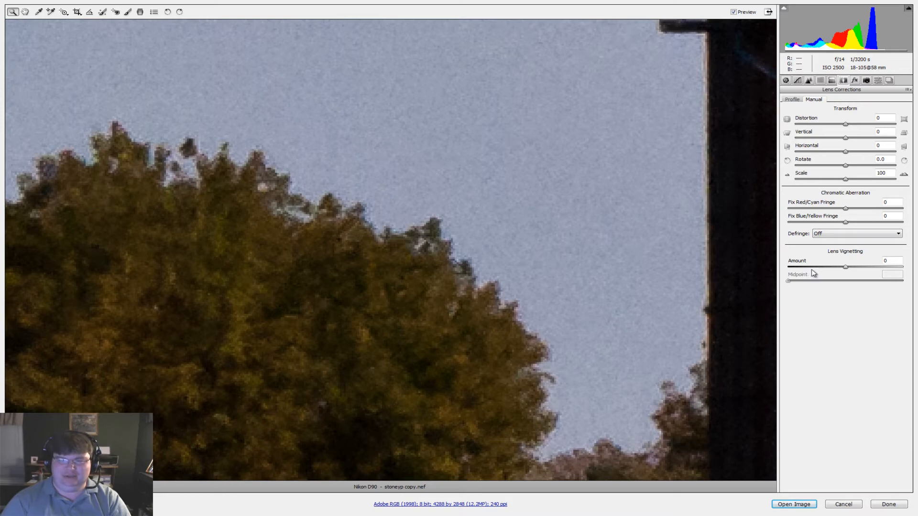
{"action": "left_click", "coordinate": [856, 234]}
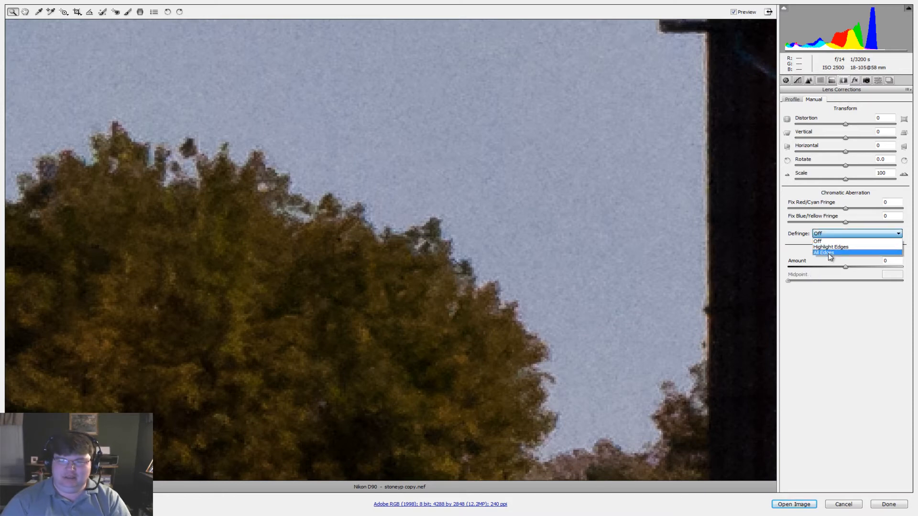
{"action": "left_click", "coordinate": [832, 247]}
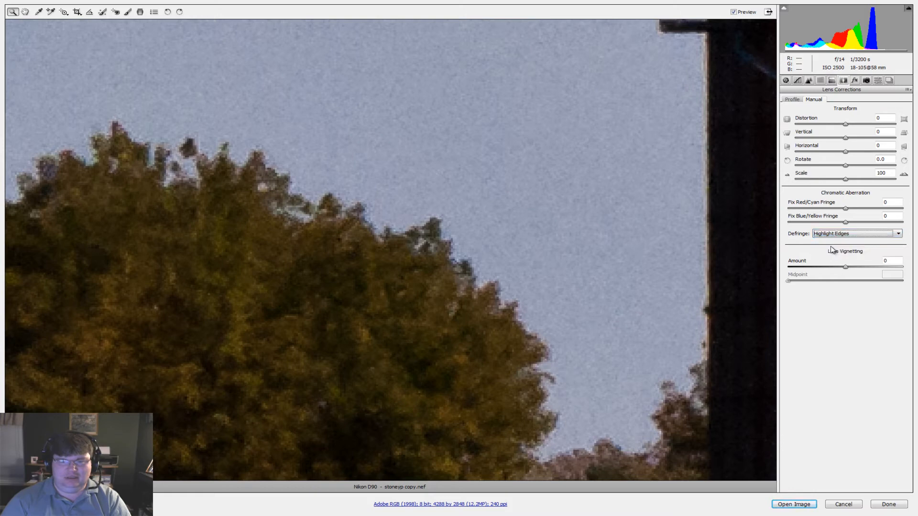
{"action": "left_click", "coordinate": [832, 233]}
{"action": "left_click", "coordinate": [821, 241]}
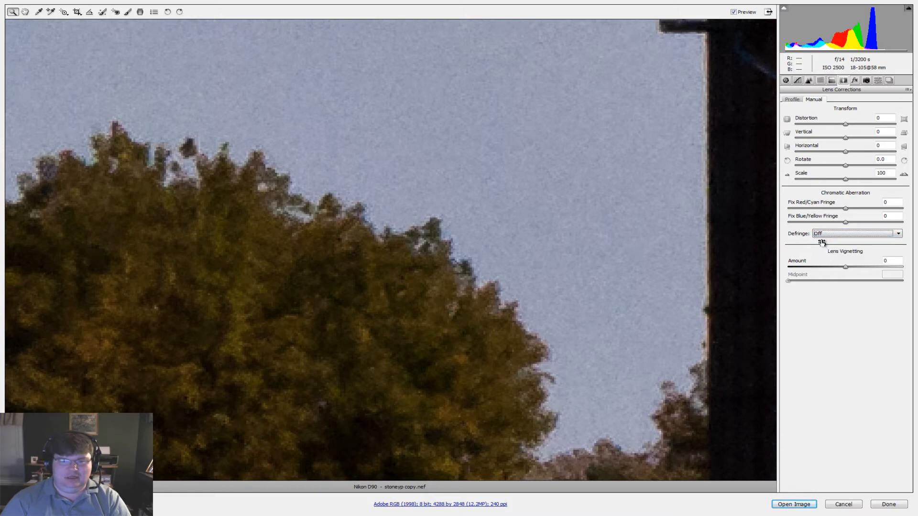
{"action": "left_click", "coordinate": [798, 100]}
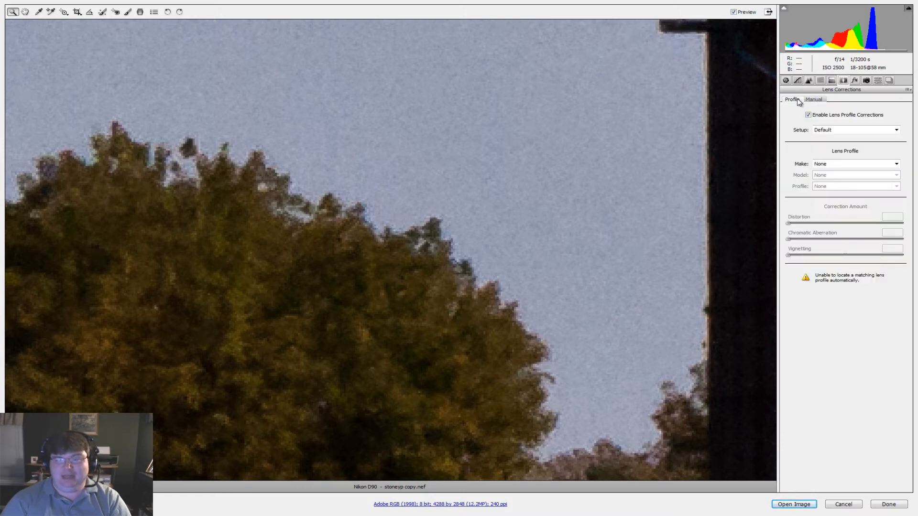
{"action": "left_click", "coordinate": [849, 130]}
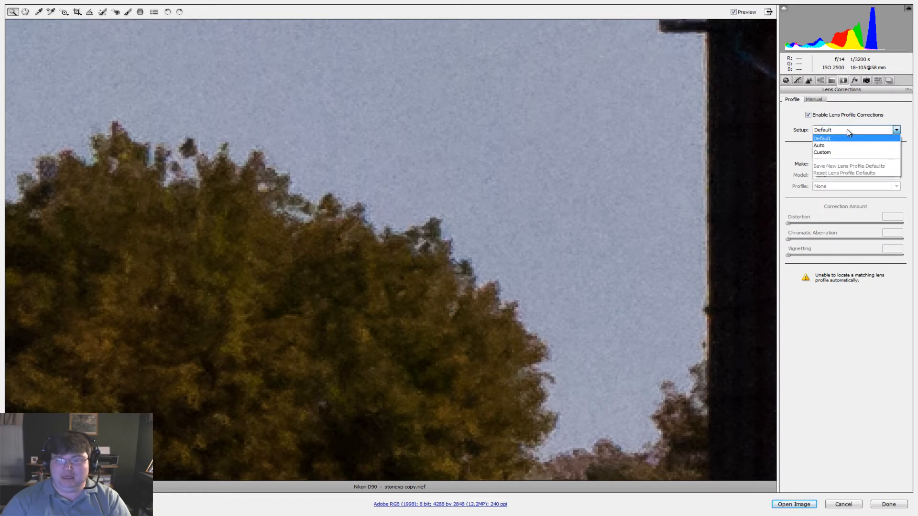
{"action": "left_click", "coordinate": [792, 123]}
- Try noise reduction Luminance at 28 with a lower Luminance Detail, and restore Luminance Detail to 50
{"action": "left_click", "coordinate": [786, 81]}
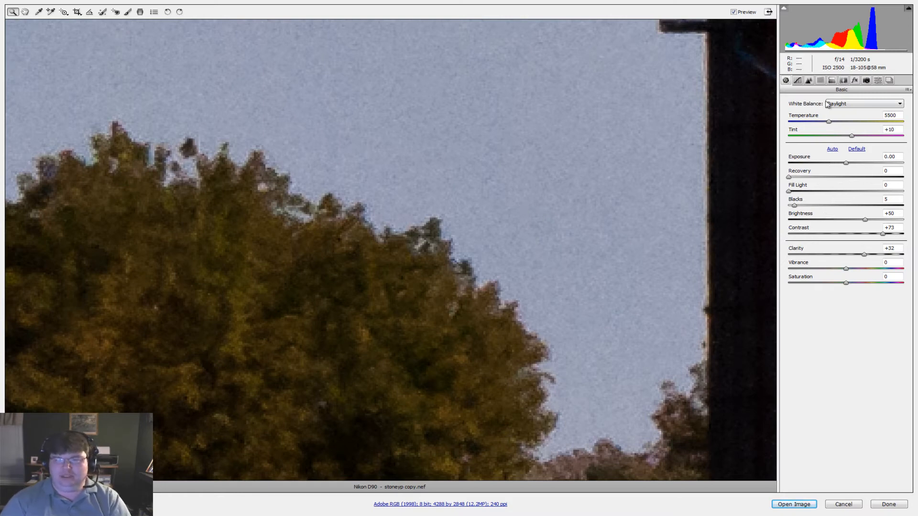
{"action": "left_click", "coordinate": [820, 80]}
{"action": "left_click", "coordinate": [809, 81]}
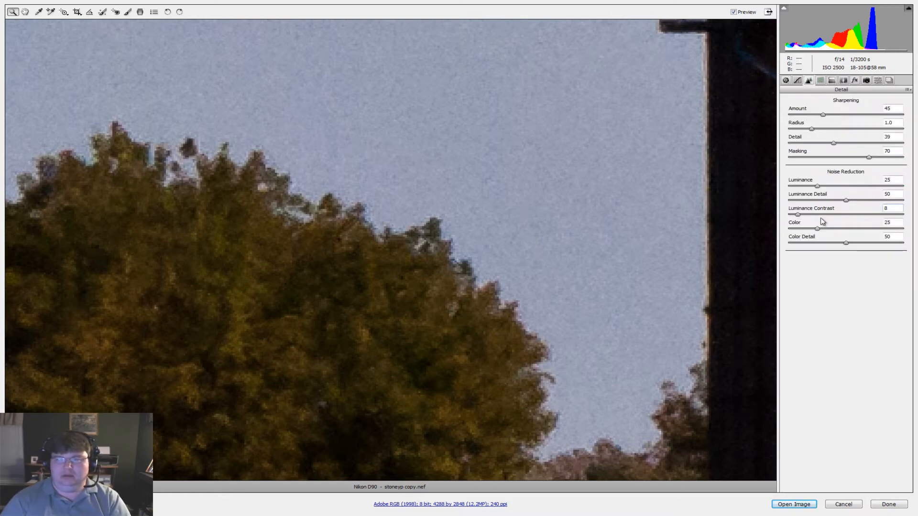
{"action": "left_click", "coordinate": [817, 187]}
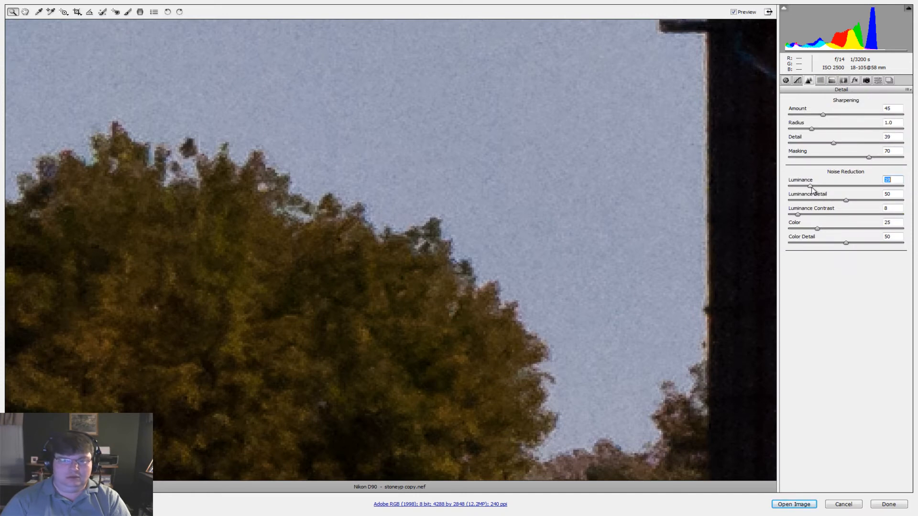
{"action": "left_click_drag", "start_coordinate": [816, 189], "coordinate": [824, 190]}
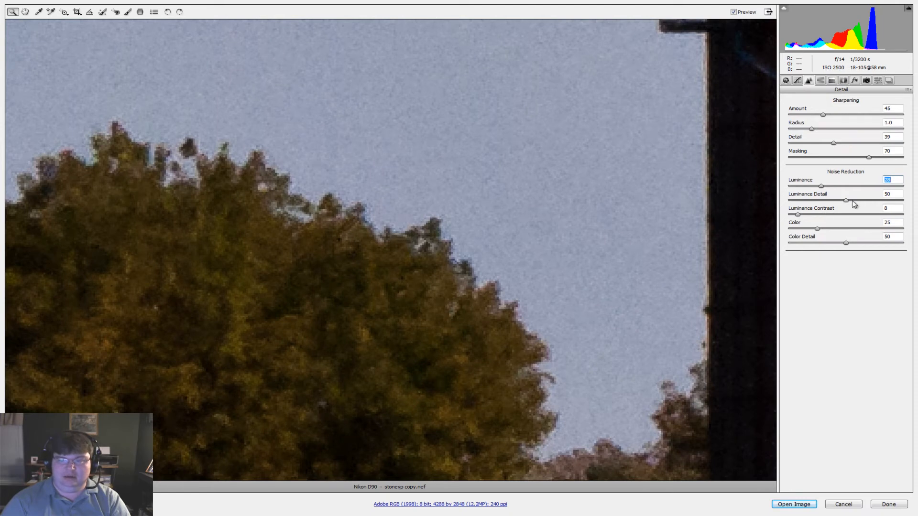
{"action": "mouse_move", "coordinate": [846, 200]}
{"action": "left_mouse_down"}
{"action": "mouse_move", "coordinate": [835, 204]}
{"action": "mouse_move", "coordinate": [869, 203]}
{"action": "mouse_move", "coordinate": [841, 203]}
{"action": "left_mouse_up"}
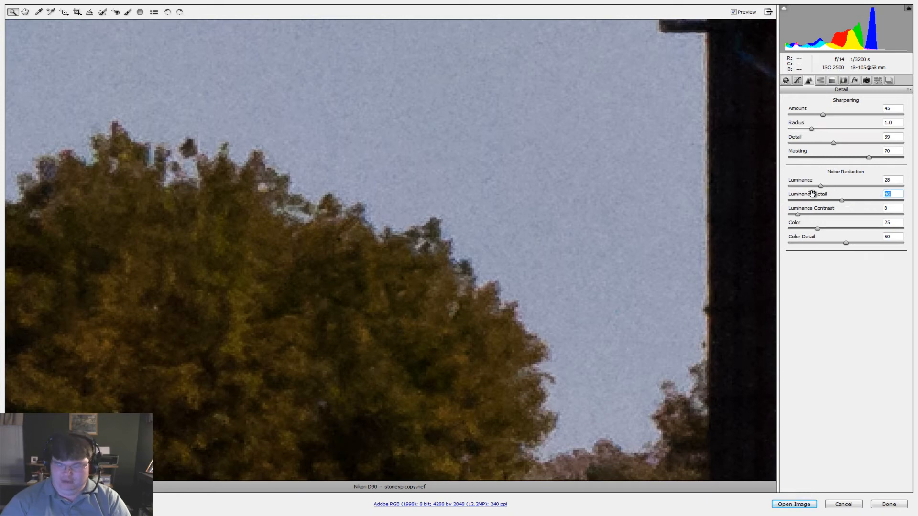
{"action": "type", "text": "50"}
{"action": "key", "text": "Tab"}
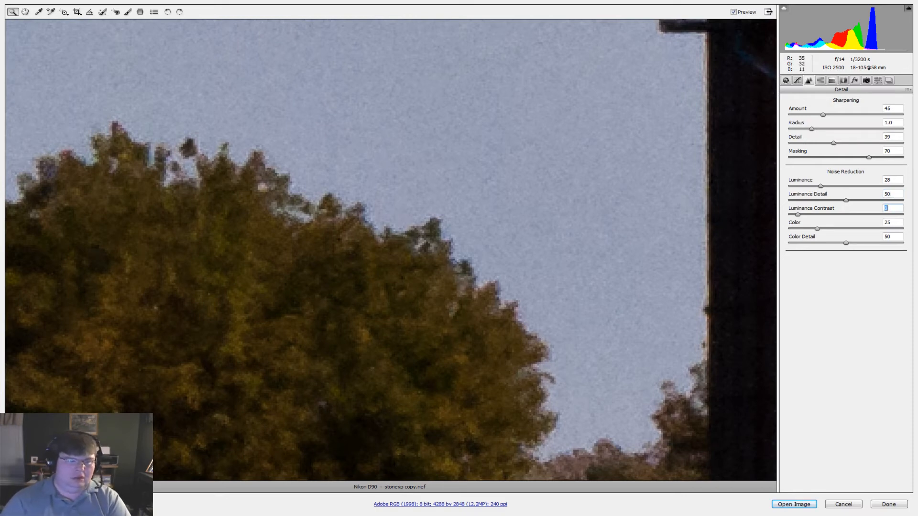
- Raise noise reduction Luminance to 38, judging the open sky above the barn roof and the whole photo
{"action": "left_click", "coordinate": [54, 487]}
{"action": "left_click", "coordinate": [48, 477]}
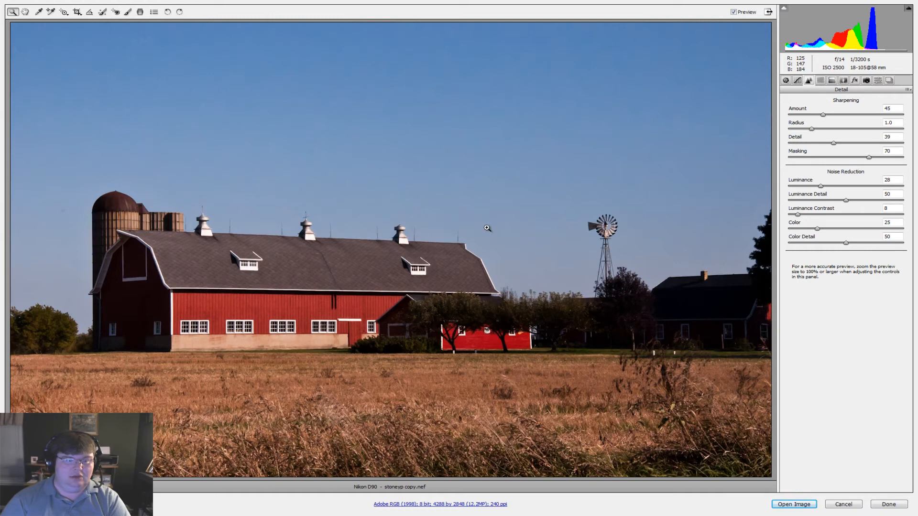
{"action": "left_click", "coordinate": [487, 228]}
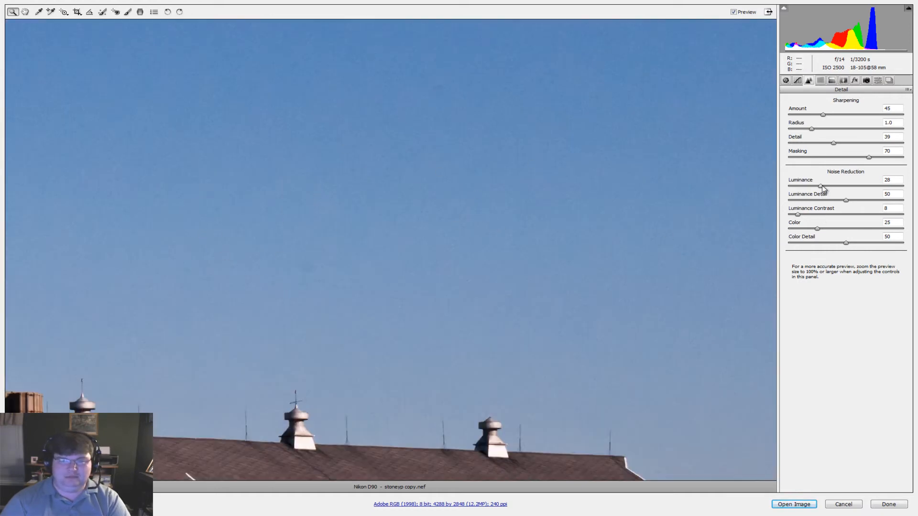
{"action": "left_click_drag", "start_coordinate": [822, 187], "coordinate": [833, 187]}
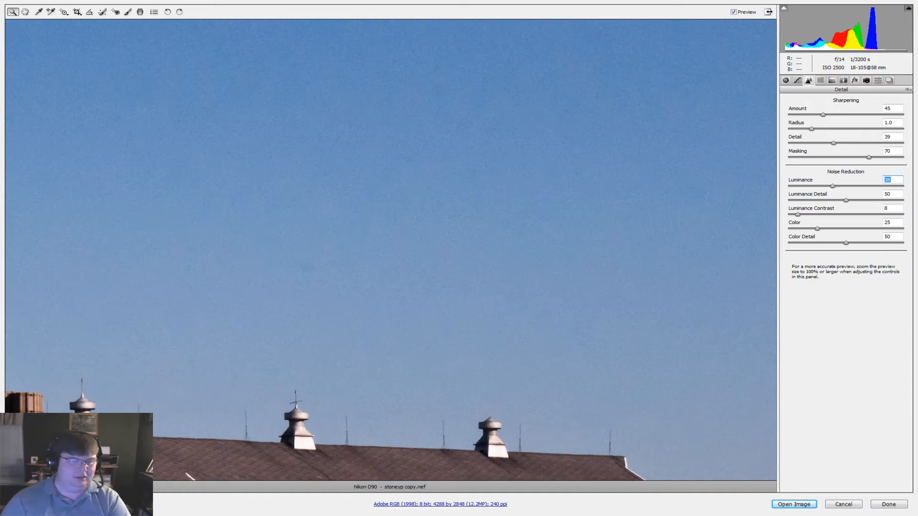
{"action": "left_click", "coordinate": [50, 487]}
{"action": "left_click", "coordinate": [49, 429]}
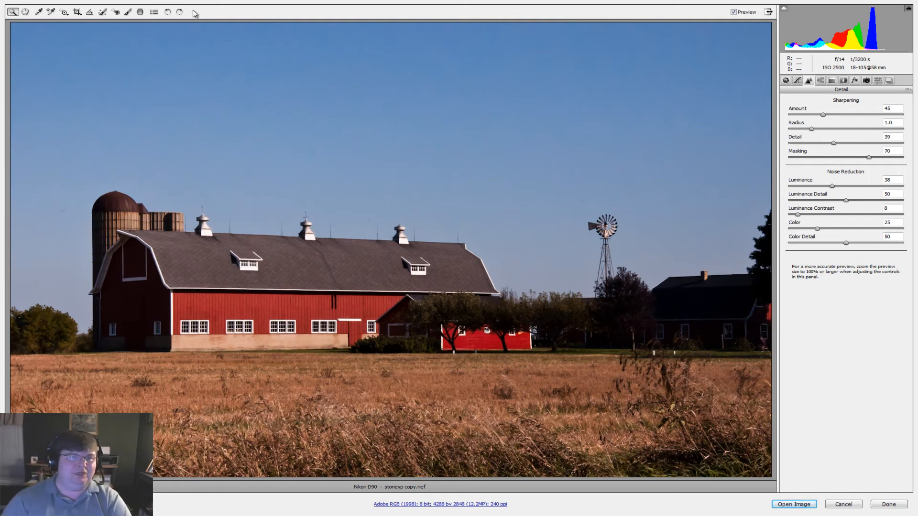
- Heal two spots in the sky, one above the barn roof and one beside the silo, using Spot Removal with radius 5
{"action": "left_click", "coordinate": [103, 11]}
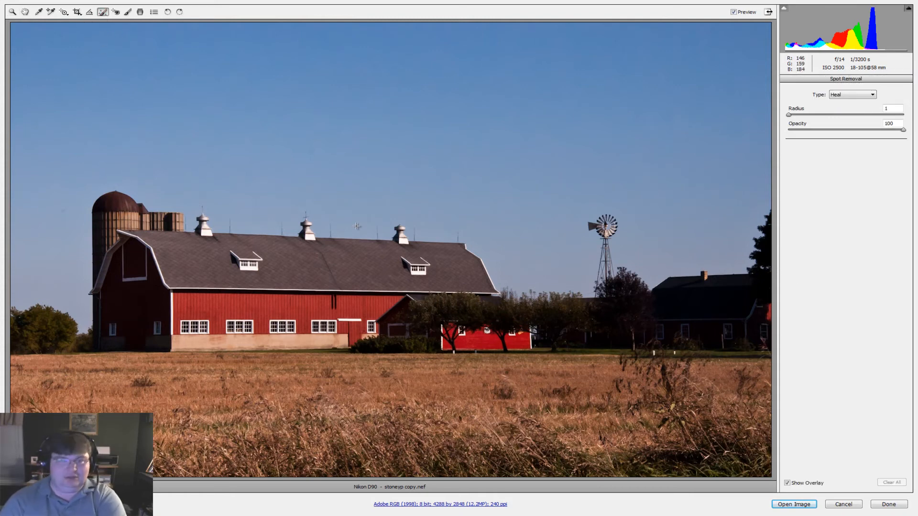
{"action": "key", "text": "bracketright"}
{"action": "key", "text": "bracketright"}
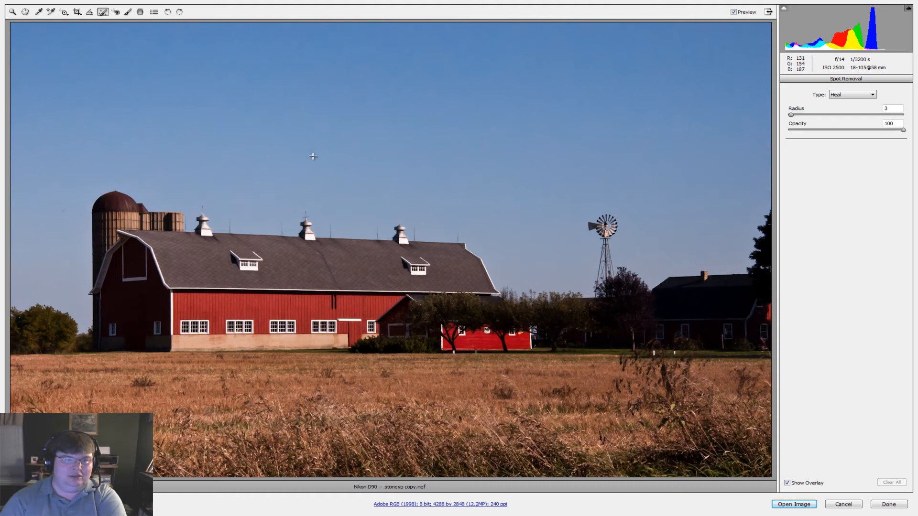
{"action": "key", "text": "bracketright"}
{"action": "key", "text": "bracketright"}
{"action": "left_click", "coordinate": [310, 154]}
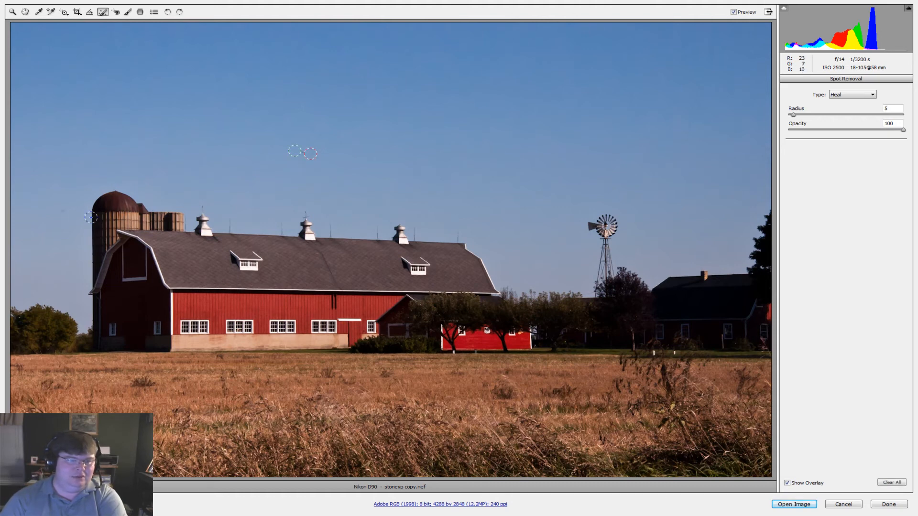
{"action": "left_click", "coordinate": [62, 211]}
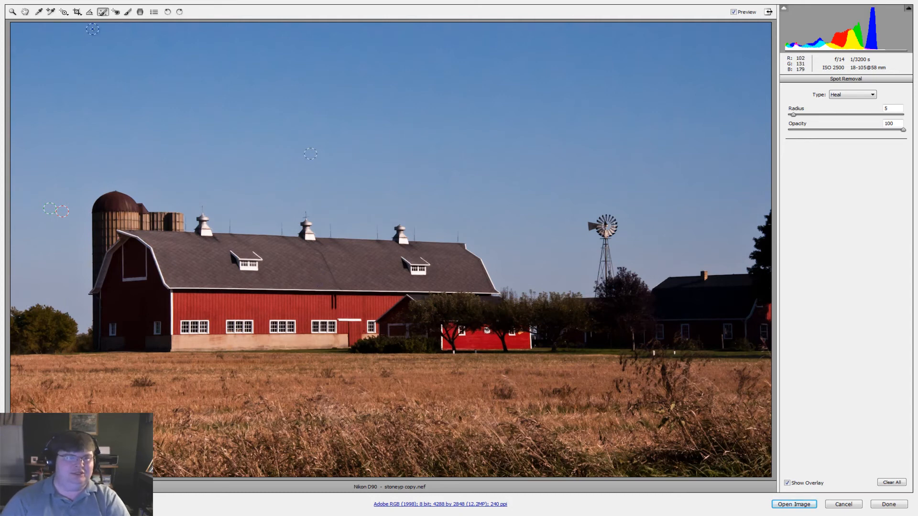
{"action": "left_click", "coordinate": [12, 11]}
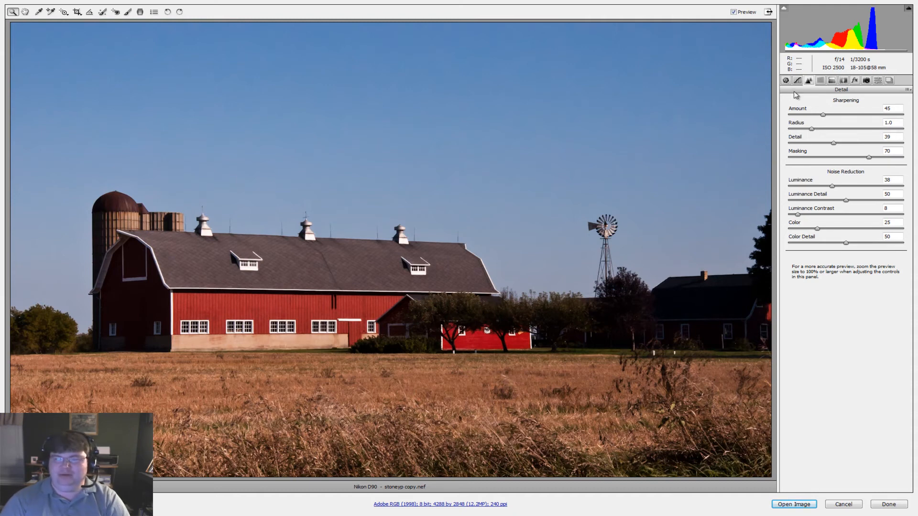
- Set Vibrance to +54 and Clarity to +39, and inspect the barn roof up close
{"action": "left_click", "coordinate": [786, 80]}
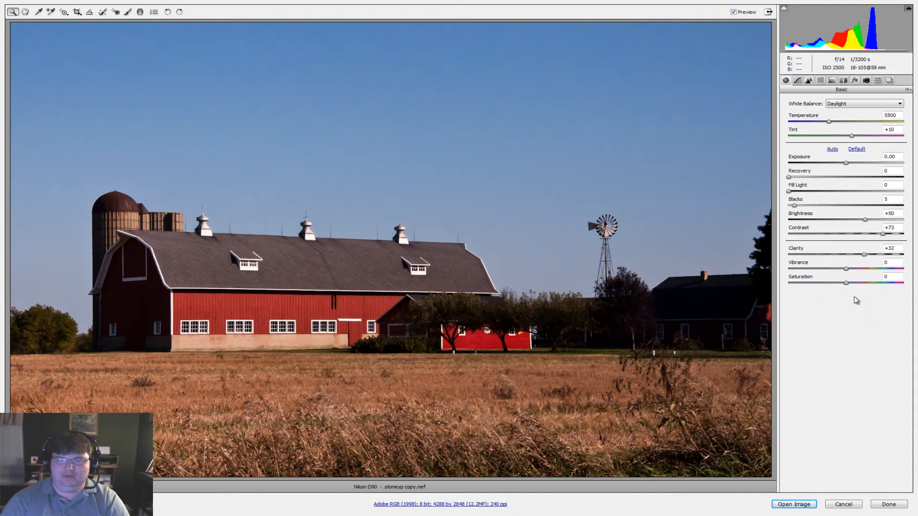
{"action": "left_click_drag", "start_coordinate": [847, 274], "coordinate": [867, 270]}
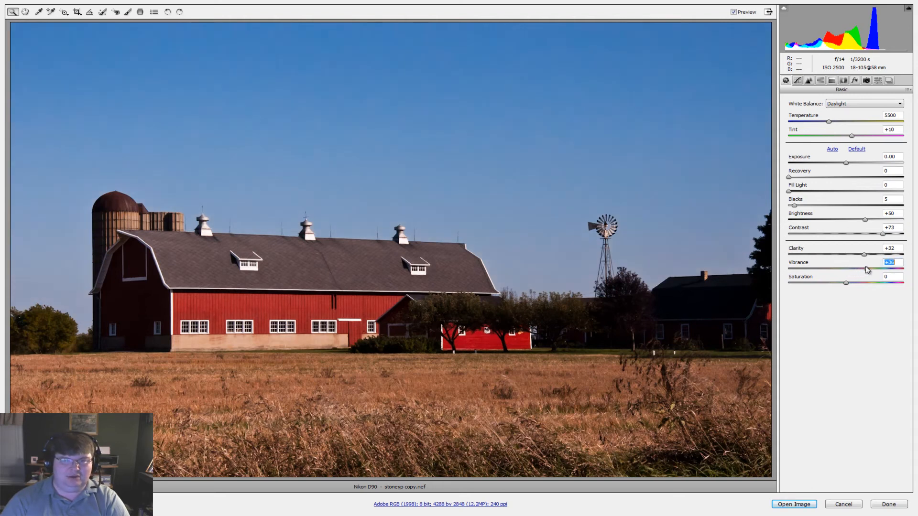
{"action": "left_click_drag", "start_coordinate": [867, 270], "coordinate": [869, 270]}
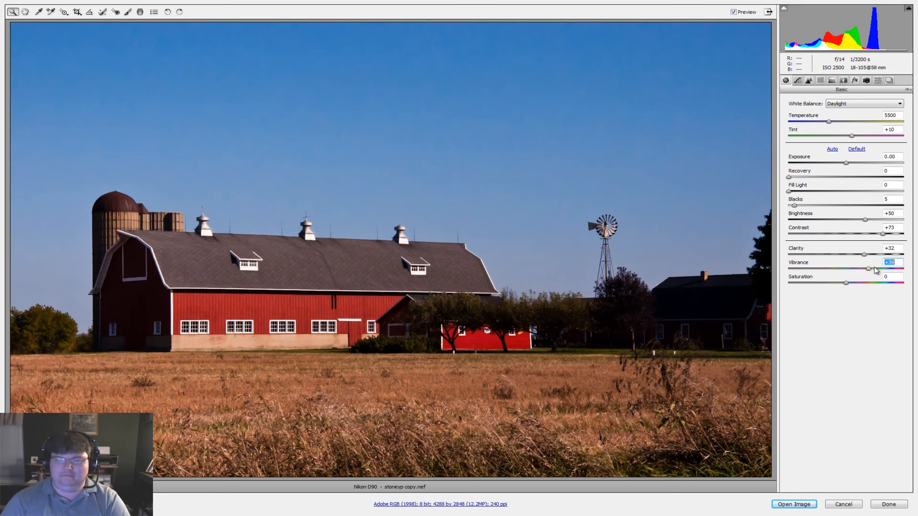
{"action": "left_click_drag", "start_coordinate": [876, 271], "coordinate": [879, 272]}
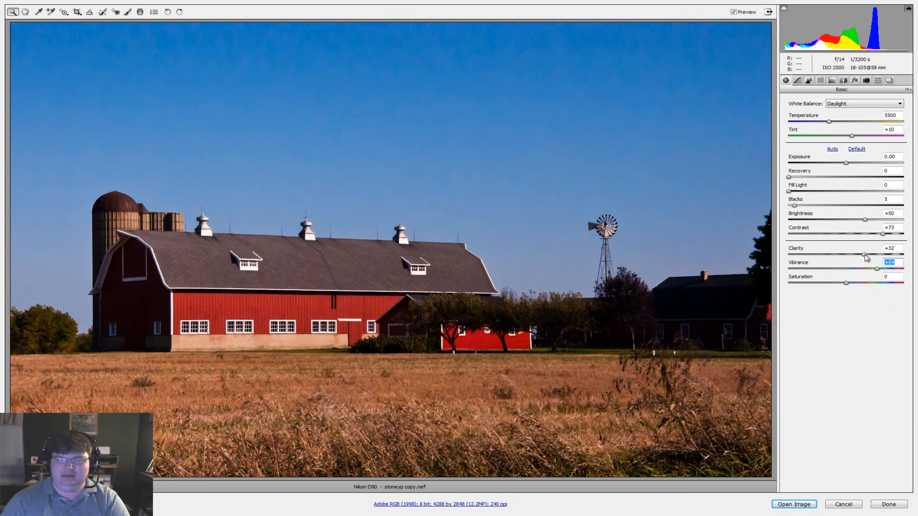
{"action": "left_click_drag", "start_coordinate": [865, 259], "coordinate": [870, 257]}
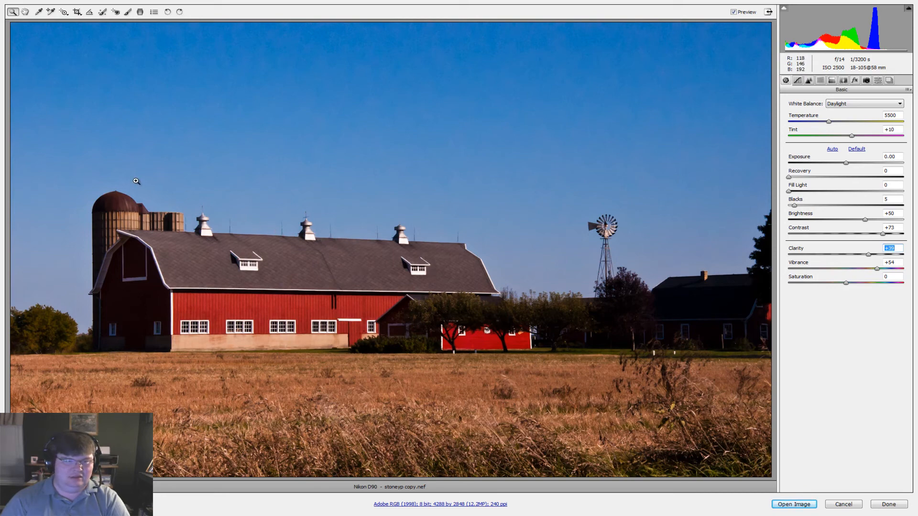
{"action": "left_click_drag", "start_coordinate": [136, 181], "coordinate": [383, 290]}
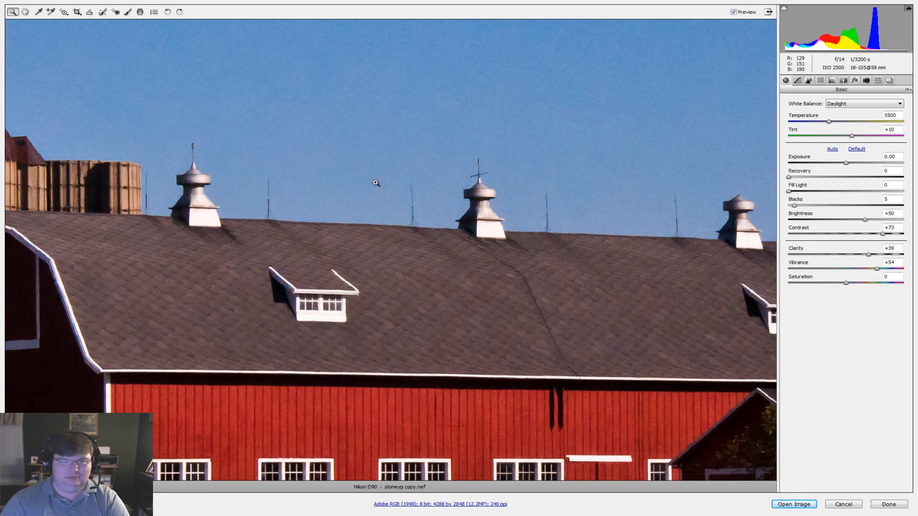
- Open the adjusted barn photo in Photoshop and run the custom frame action and the Resize for Web action on it
{"action": "left_click", "coordinate": [793, 505]}
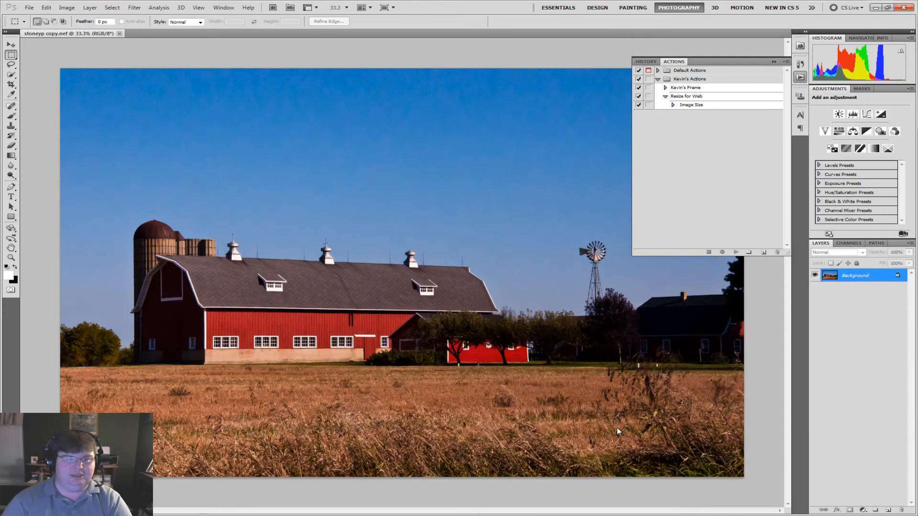
{"action": "left_click", "coordinate": [679, 88]}
{"action": "left_click", "coordinate": [735, 252]}
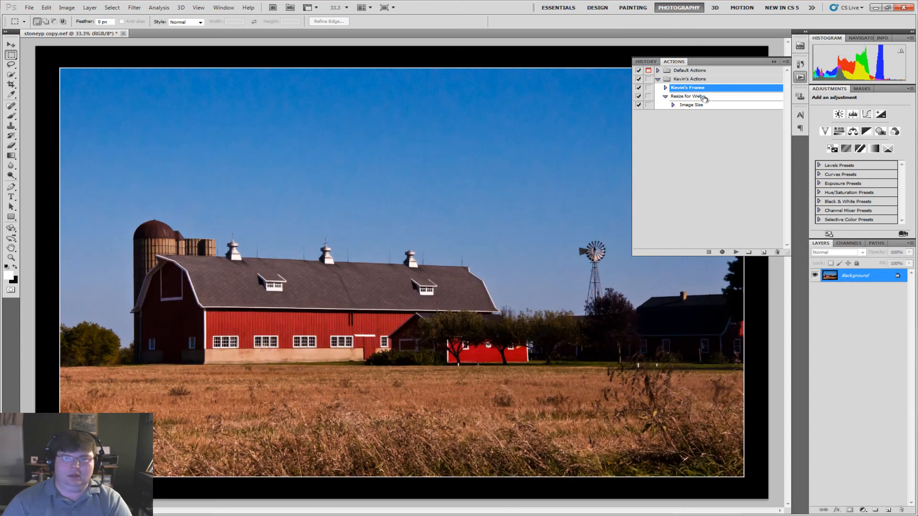
{"action": "left_click", "coordinate": [691, 96]}
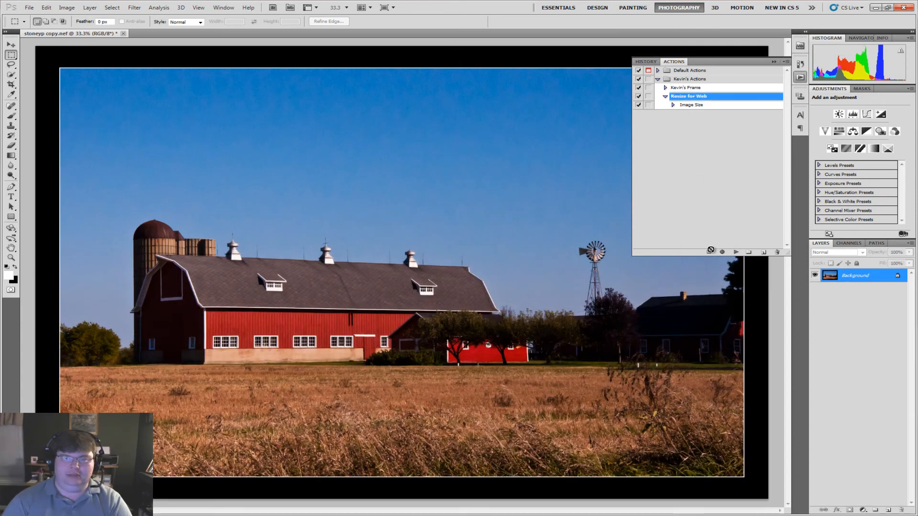
{"action": "left_click", "coordinate": [736, 252]}
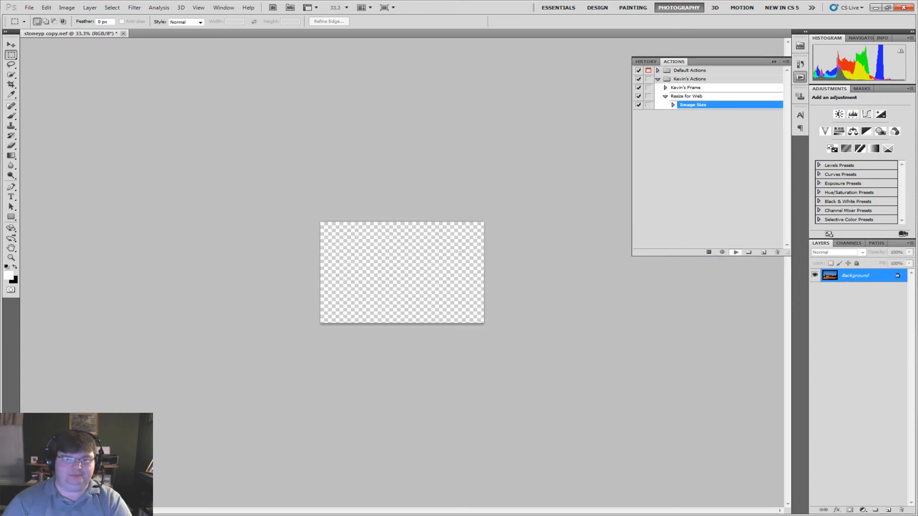
- Start a Save for Web export as JPEG High with quality 60, choosing the No. 4 2011-02-23 folder inside Fro Edit My RAW File
{"action": "left_click", "coordinate": [29, 8]}
{"action": "left_click", "coordinate": [44, 156]}
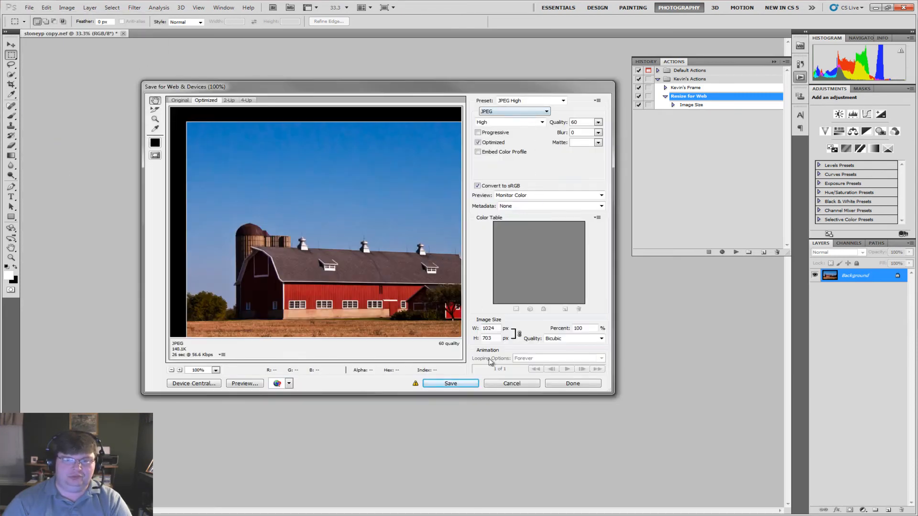
{"action": "left_click", "coordinate": [449, 384]}
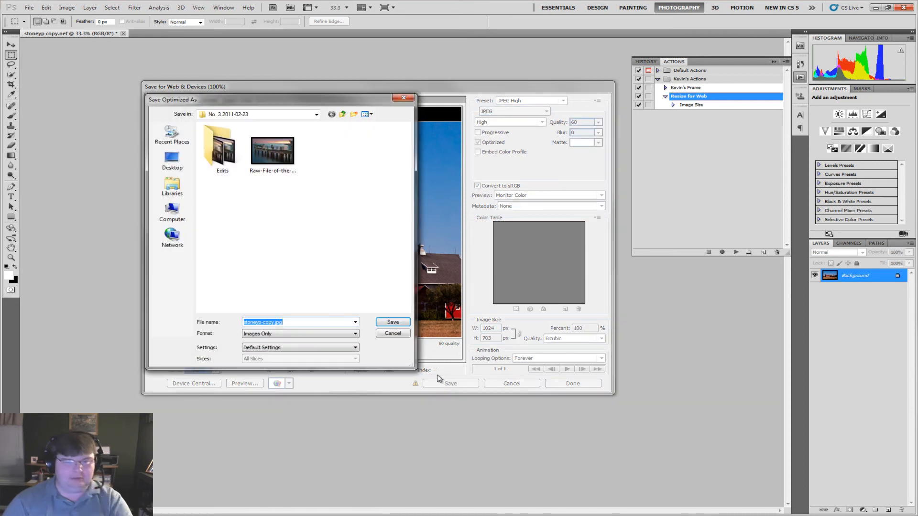
{"action": "left_click", "coordinate": [261, 116]}
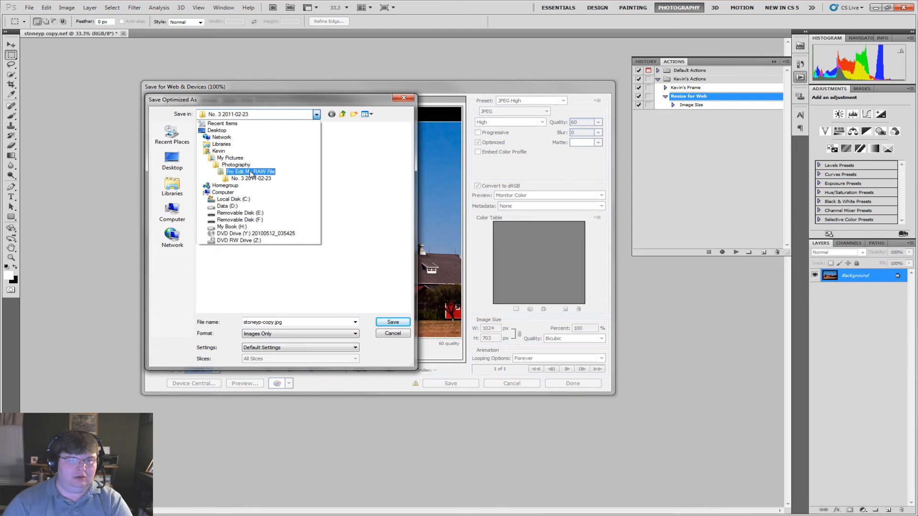
{"action": "left_click", "coordinate": [247, 166]}
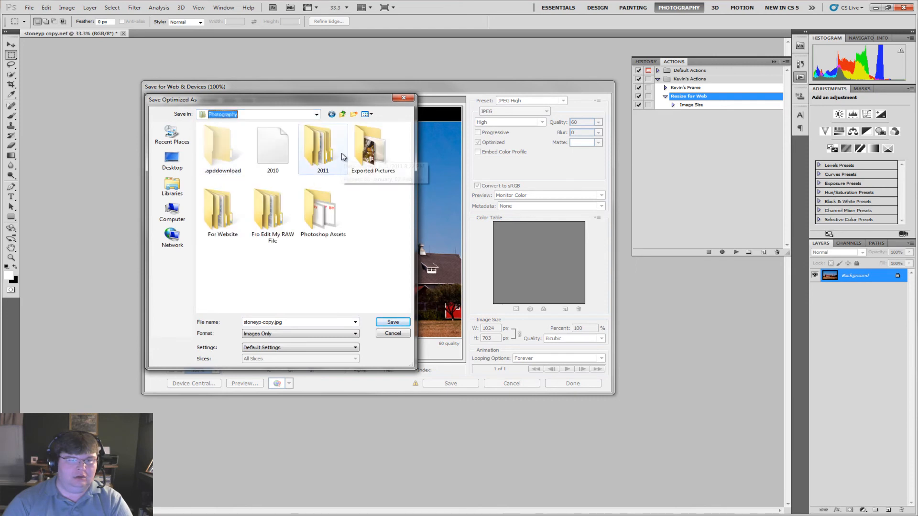
{"action": "double_click", "coordinate": [271, 208]}
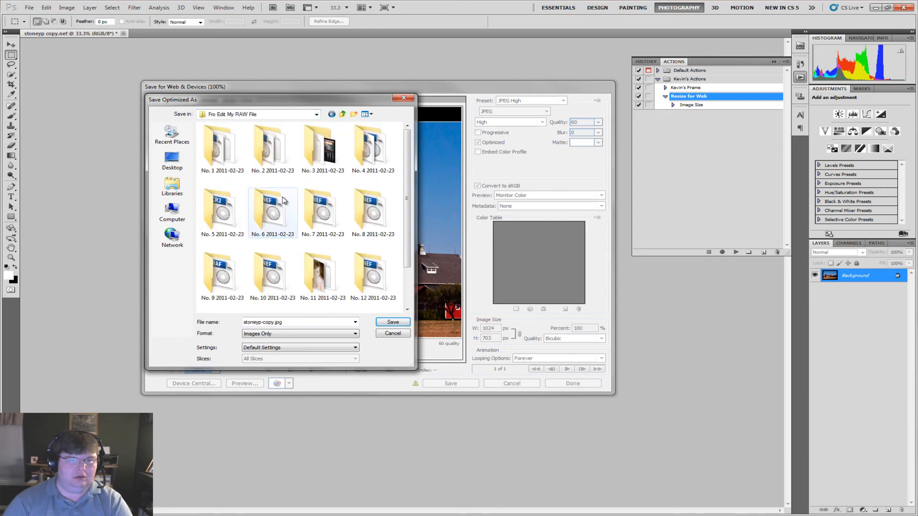
{"action": "double_click", "coordinate": [371, 149]}
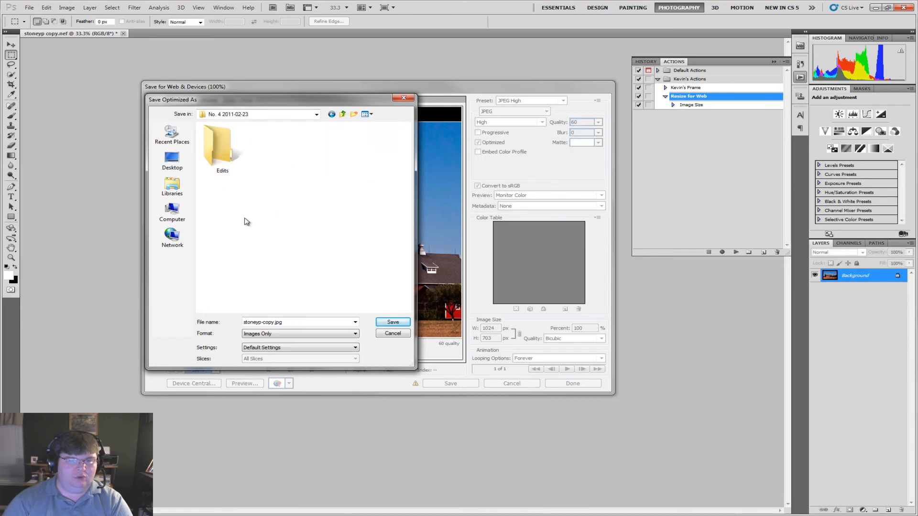
- Save the JPEG as "RAW File of the Week - Week 4 Edit" and quit Photoshop without saving changes to stoneyp copy.nef
{"action": "left_click", "coordinate": [295, 324]}
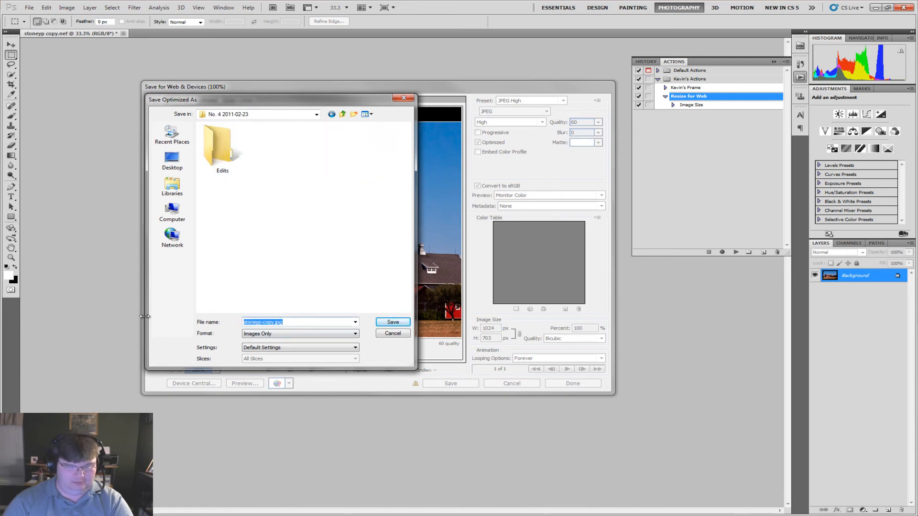
{"action": "key", "text": "ctrl+v"}
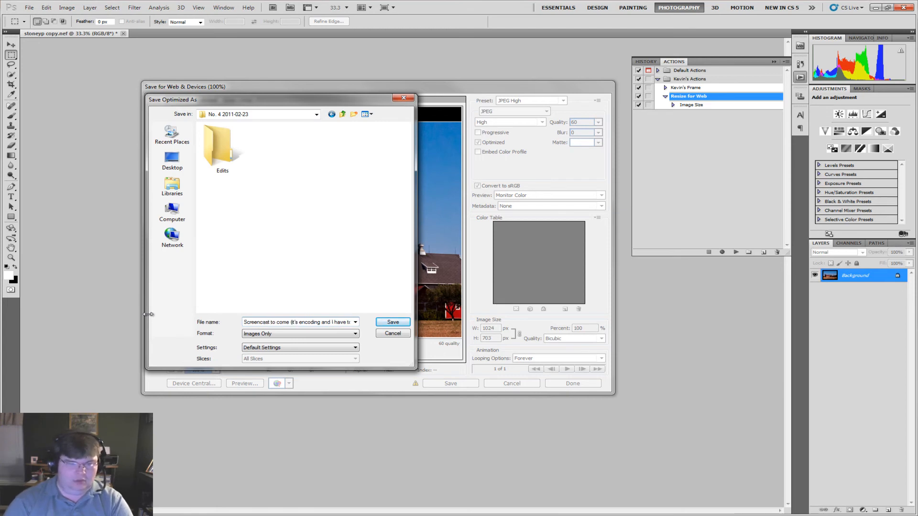
{"action": "key", "text": "ctrl+a"}
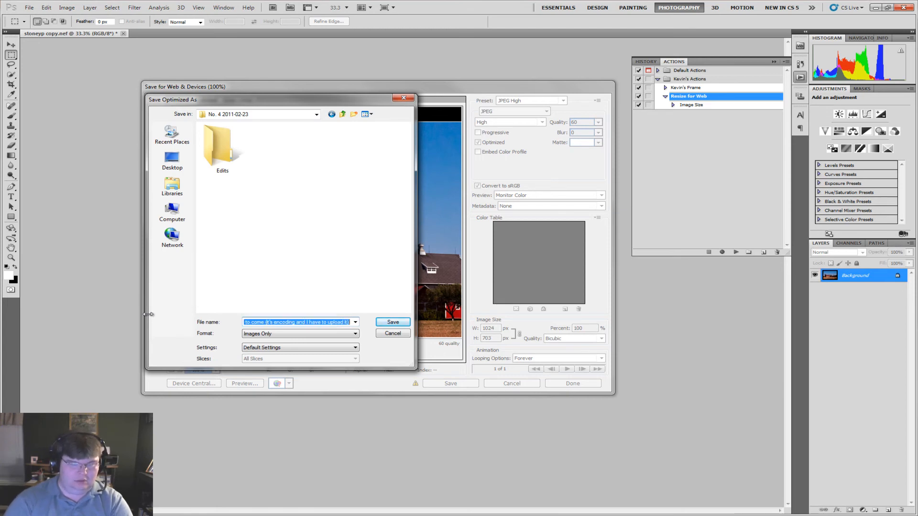
{"action": "type", "text": "RAW File of the Week - Week 4"}
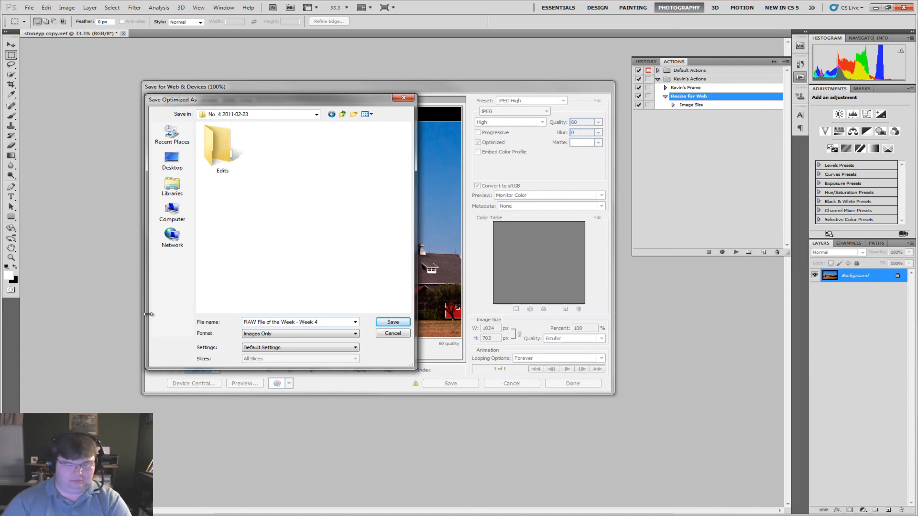
{"action": "type", "text": "E"}
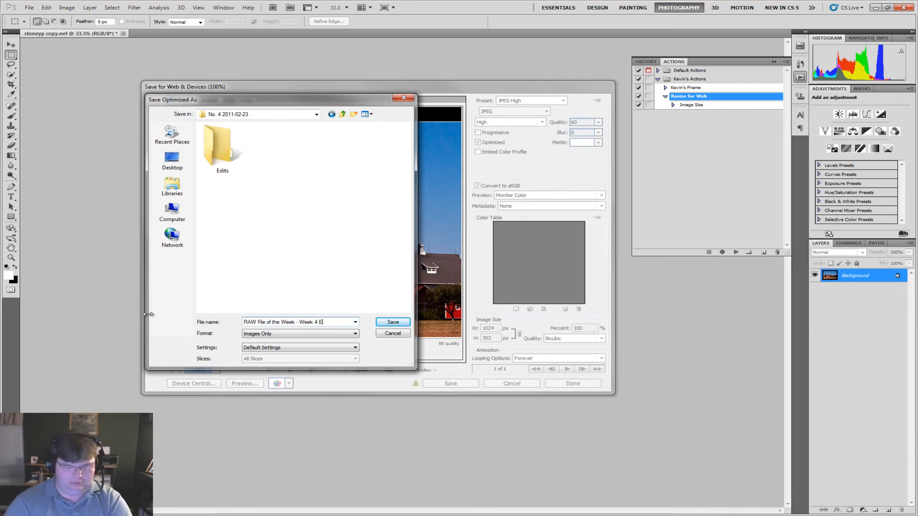
{"action": "type", "text": "dit"}
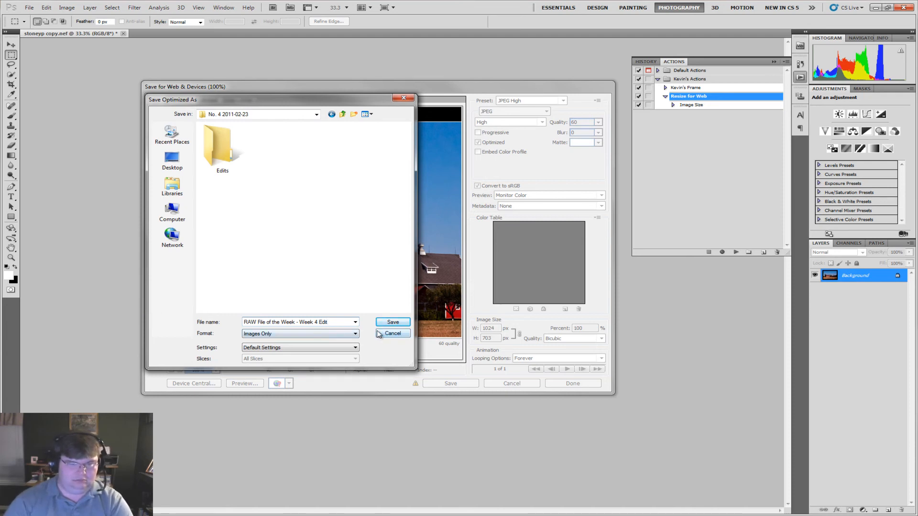
{"action": "left_click", "coordinate": [392, 323]}
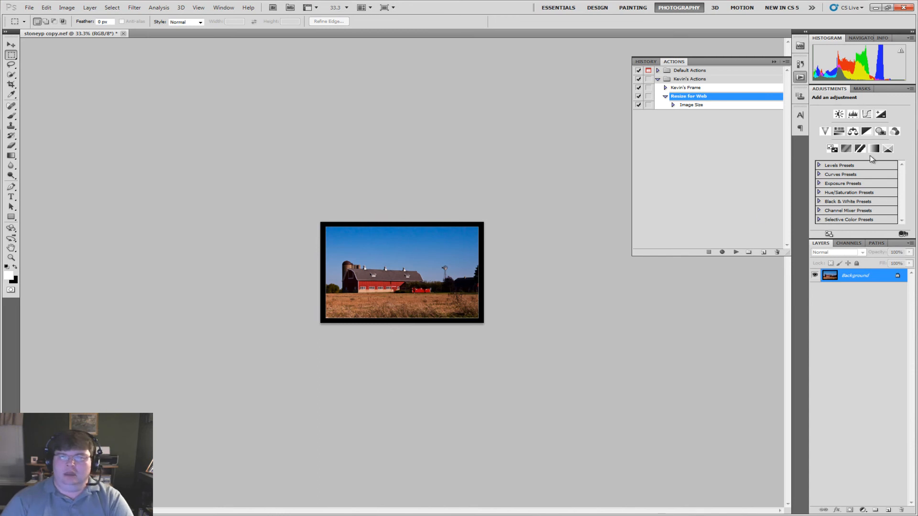
{"action": "left_click", "coordinate": [903, 8]}
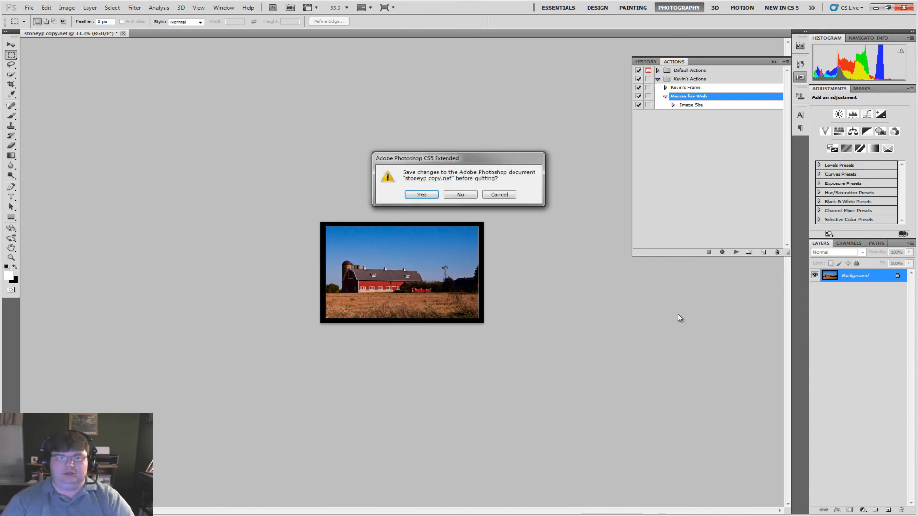
{"action": "left_click", "coordinate": [460, 195]}
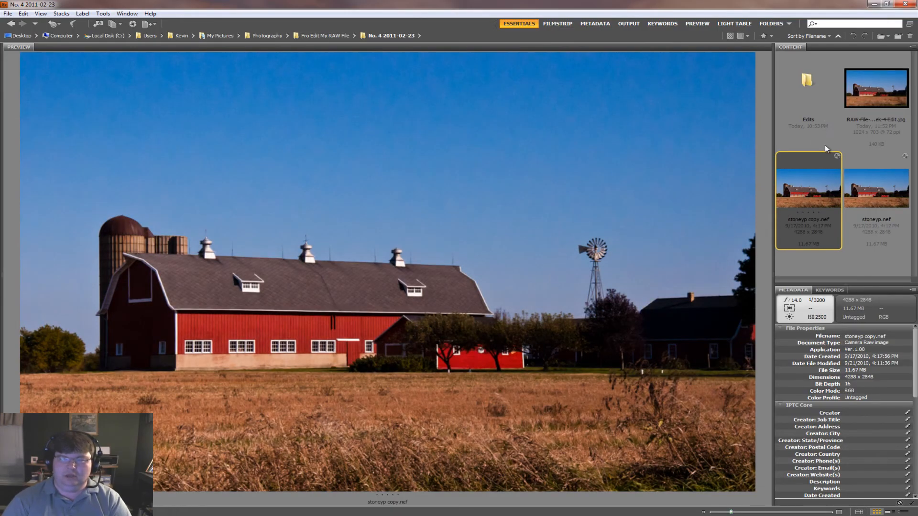
- In Adobe Bridge, compare the previews of stoneyp.nef and stoneyp copy.nef by switching between them several times
{"action": "left_click", "coordinate": [884, 194]}
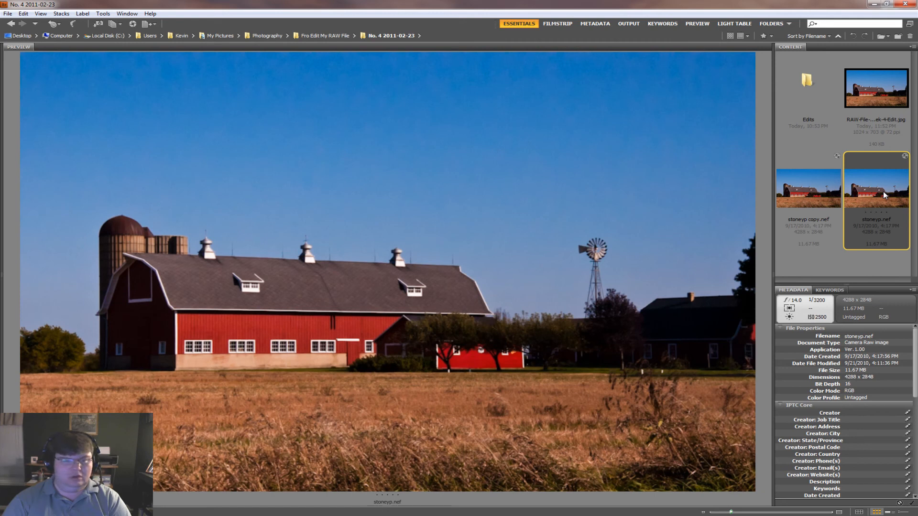
{"action": "left_click", "coordinate": [806, 192]}
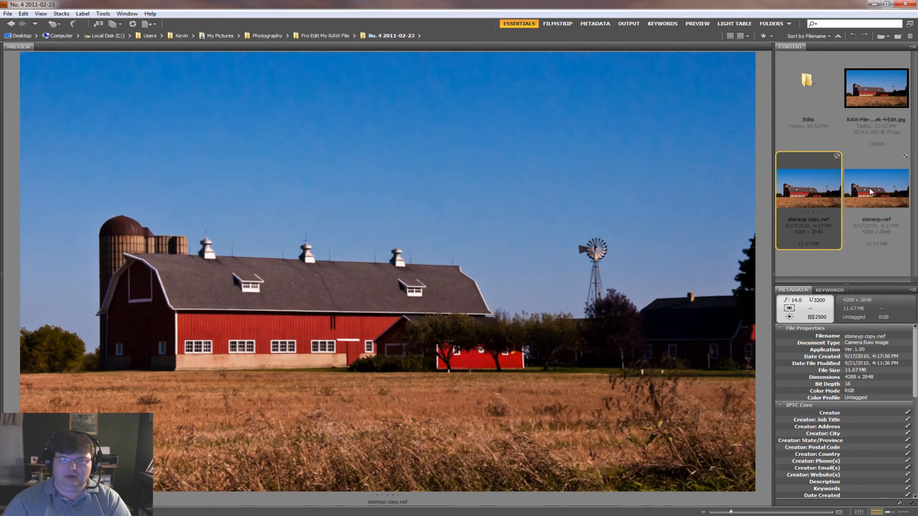
{"action": "left_click", "coordinate": [872, 191]}
{"action": "left_click", "coordinate": [821, 193]}
{"action": "left_click", "coordinate": [901, 196]}
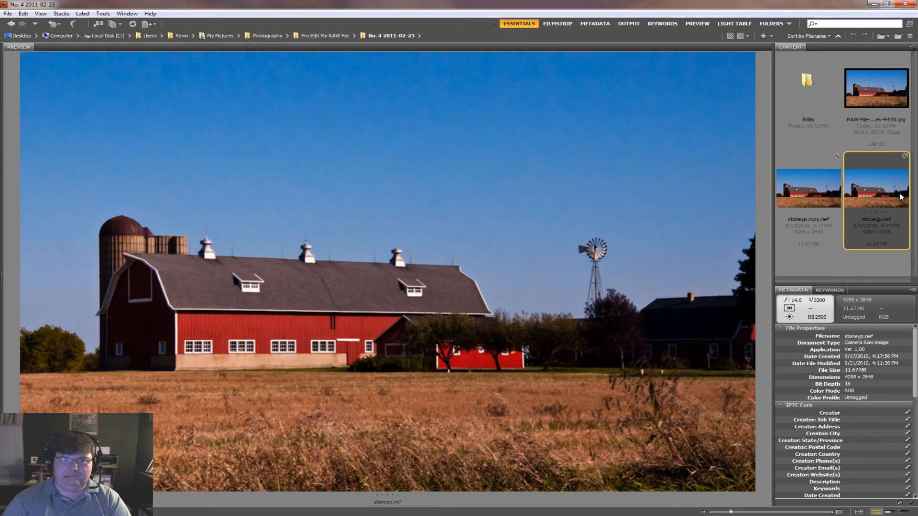
{"action": "left_click", "coordinate": [829, 196]}
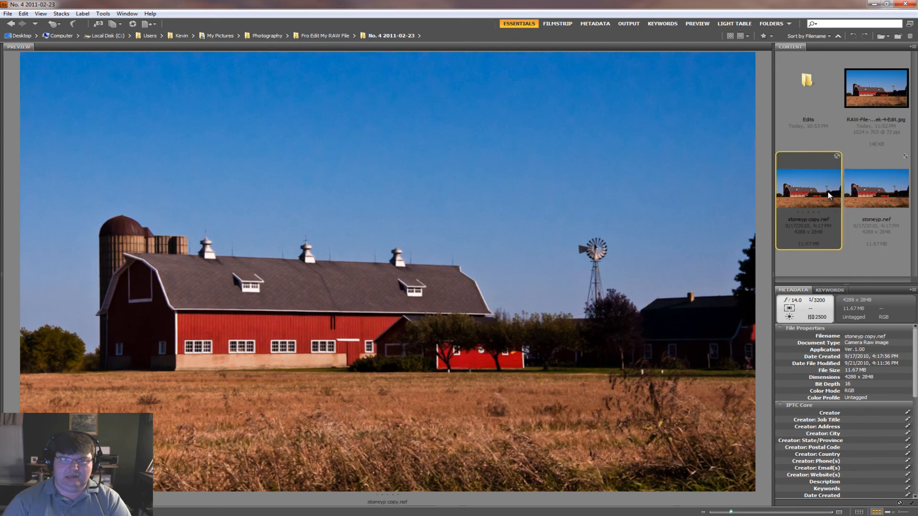
{"action": "left_click", "coordinate": [883, 198]}
{"action": "left_click", "coordinate": [817, 198]}
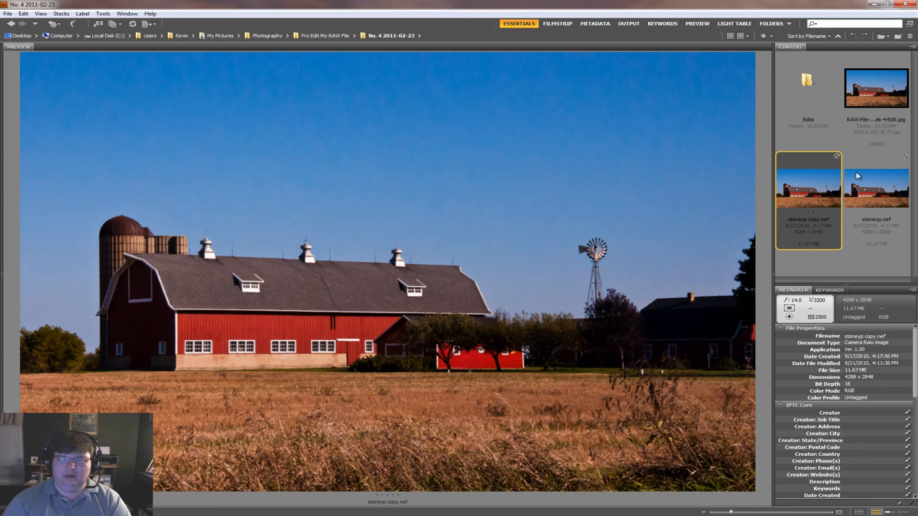
- Clear the develop settings of stoneyp.nef and compare its preview with the edited stoneyp copy.nef
{"action": "left_click", "coordinate": [879, 190]}
{"action": "right_click", "coordinate": [879, 190]}
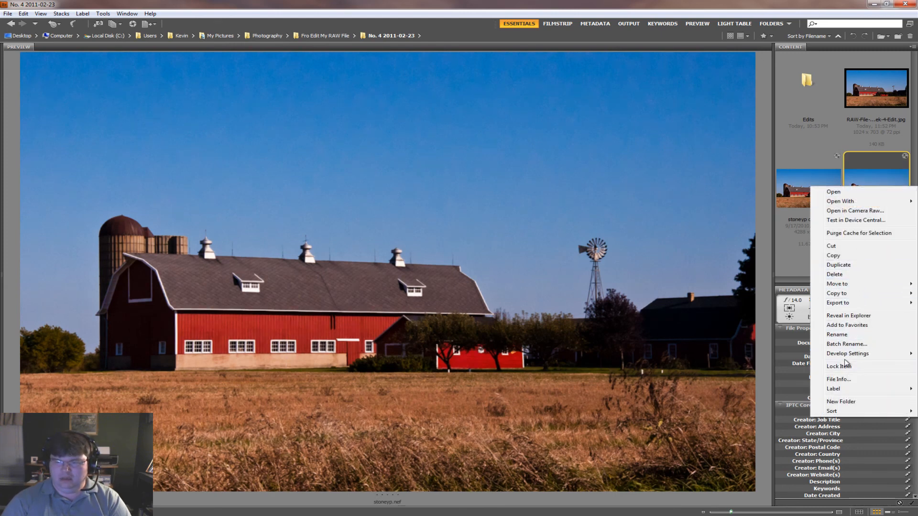
{"action": "mouse_move", "coordinate": [849, 356]}
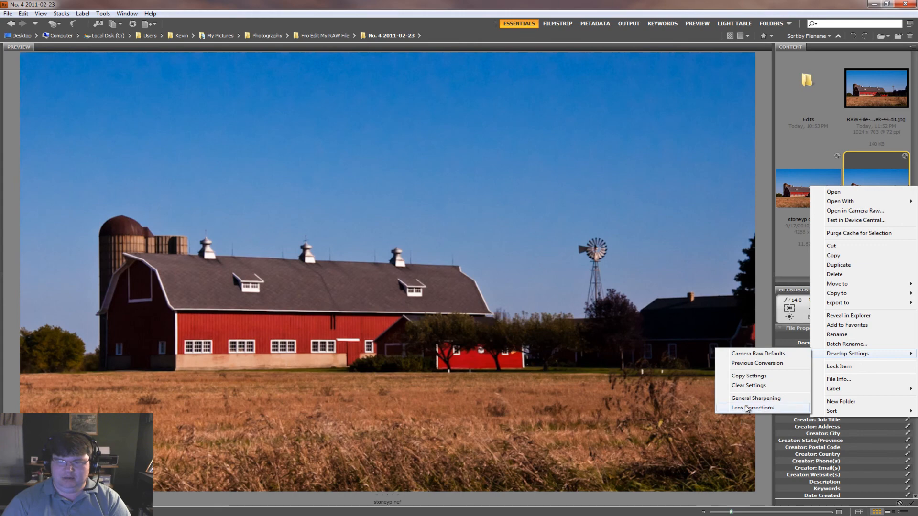
{"action": "left_click", "coordinate": [749, 386]}
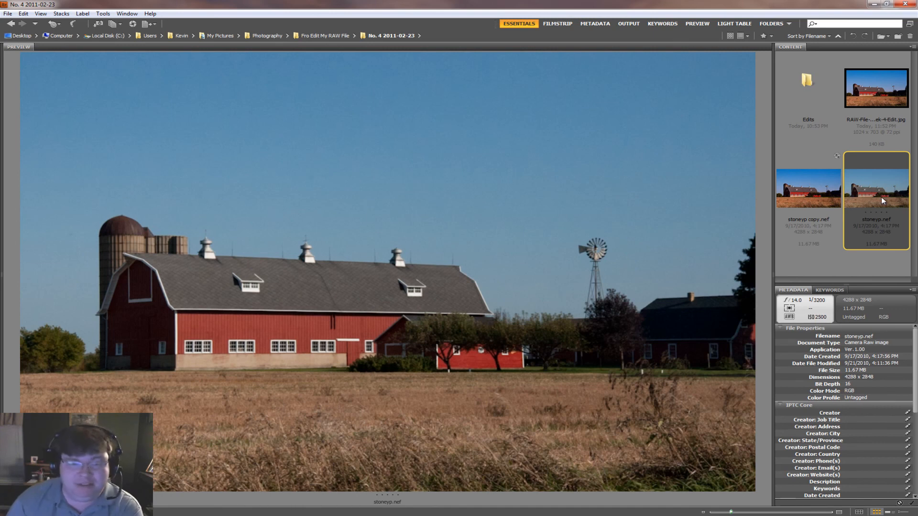
{"action": "left_click", "coordinate": [818, 192]}
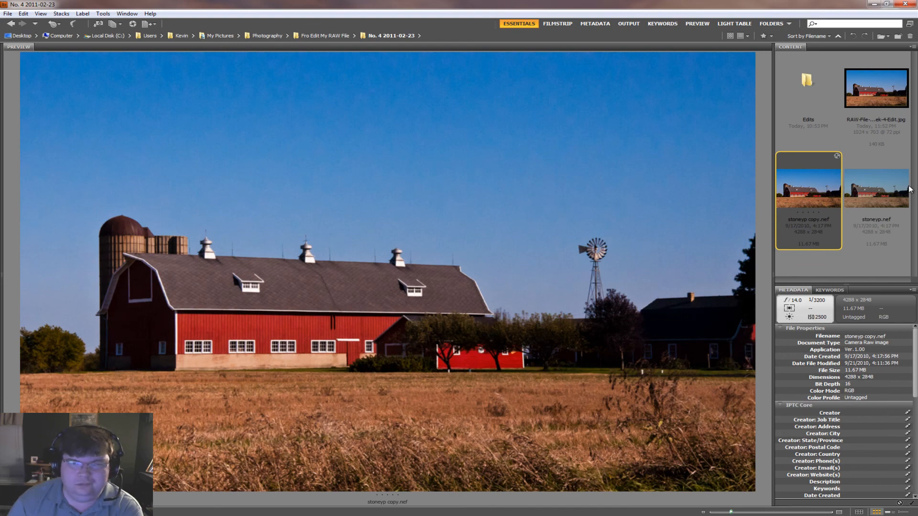
{"action": "left_click", "coordinate": [885, 193]}
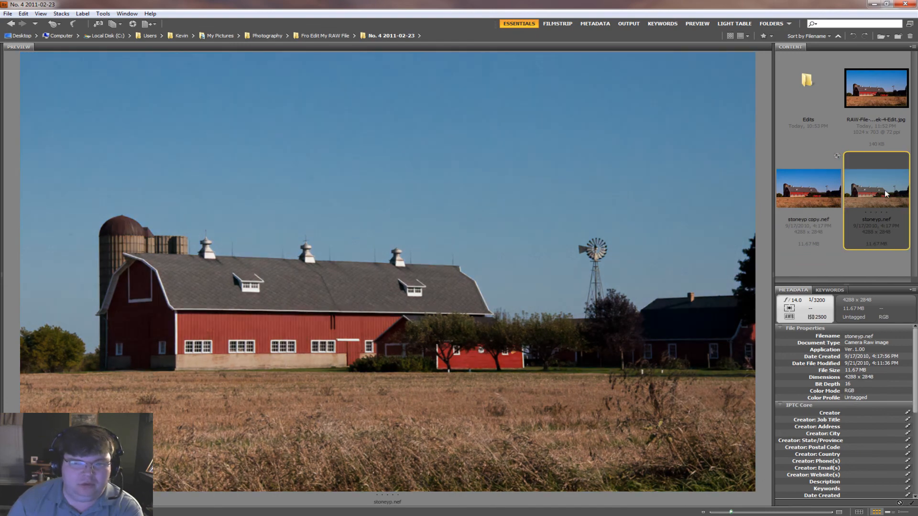
{"action": "left_click", "coordinate": [808, 190]}
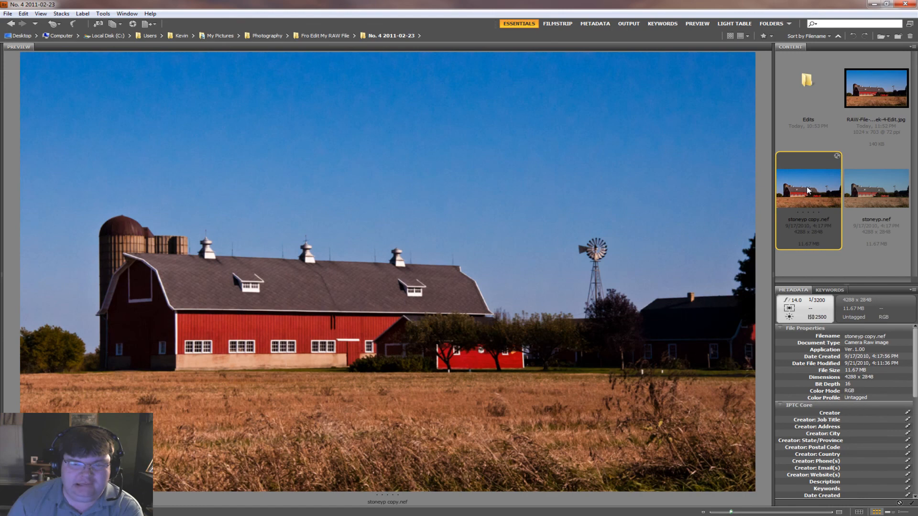
{"action": "left_click", "coordinate": [894, 195]}
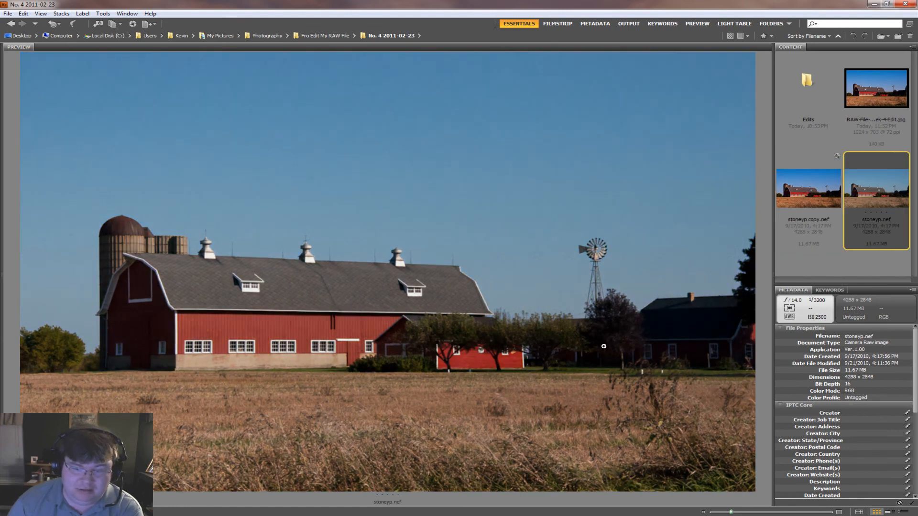
{"action": "left_click", "coordinate": [809, 204]}
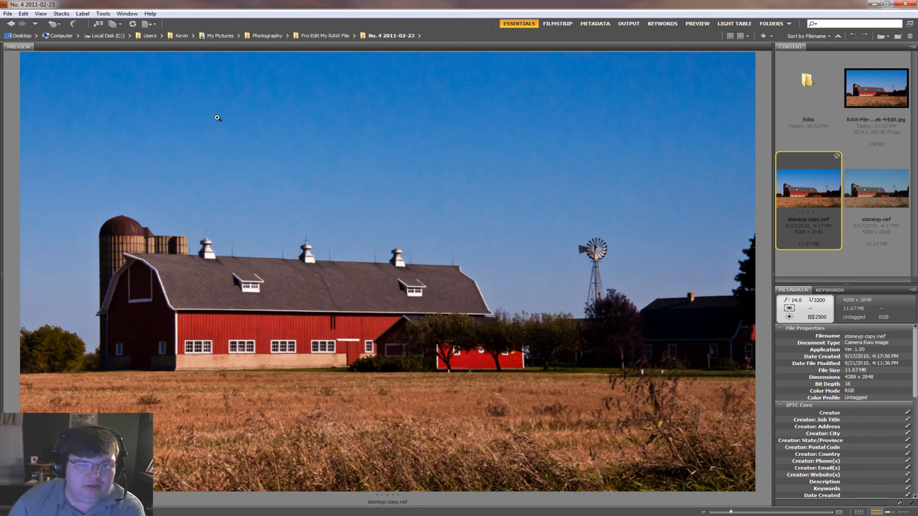
{"action": "left_click", "coordinate": [864, 211]}
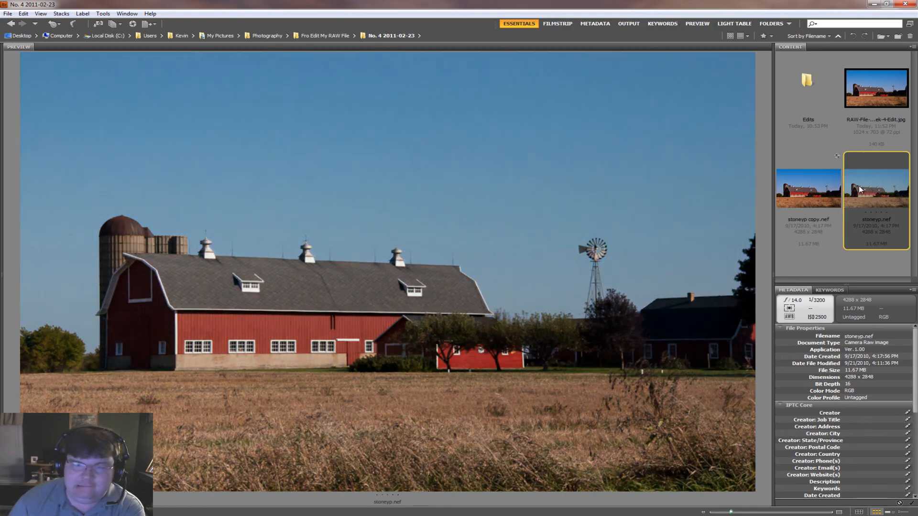
- Clear the develop settings of stoneyp copy.nef, and view both raw files and the exported framed JPEG
{"action": "left_click", "coordinate": [811, 203]}
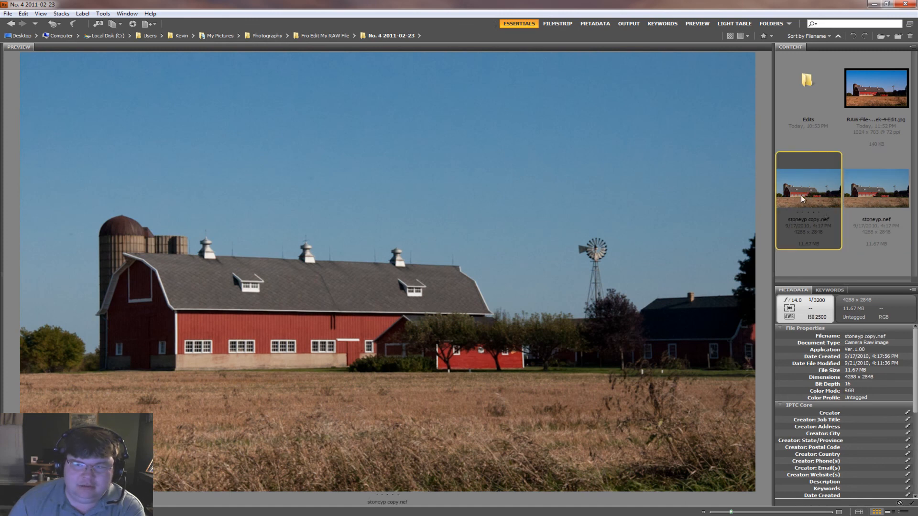
{"action": "left_click", "coordinate": [883, 193]}
{"action": "left_click", "coordinate": [820, 196]}
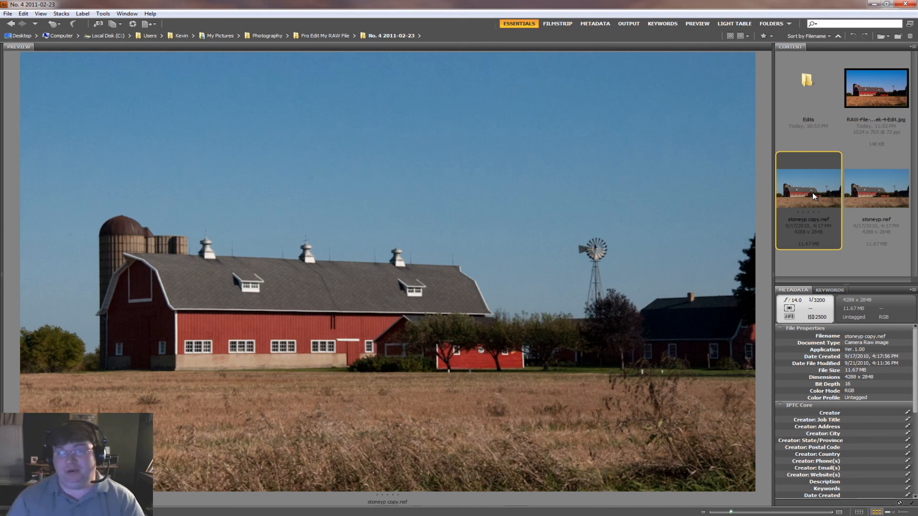
{"action": "left_click", "coordinate": [886, 91]}
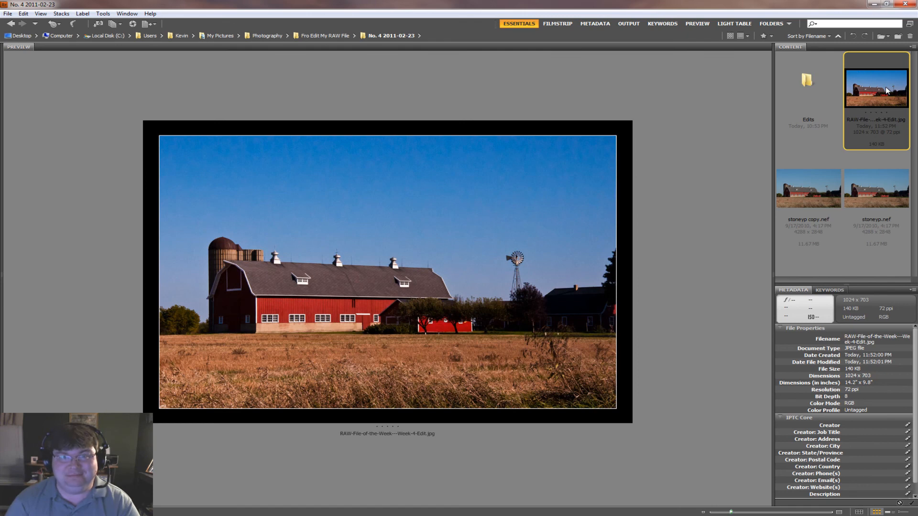